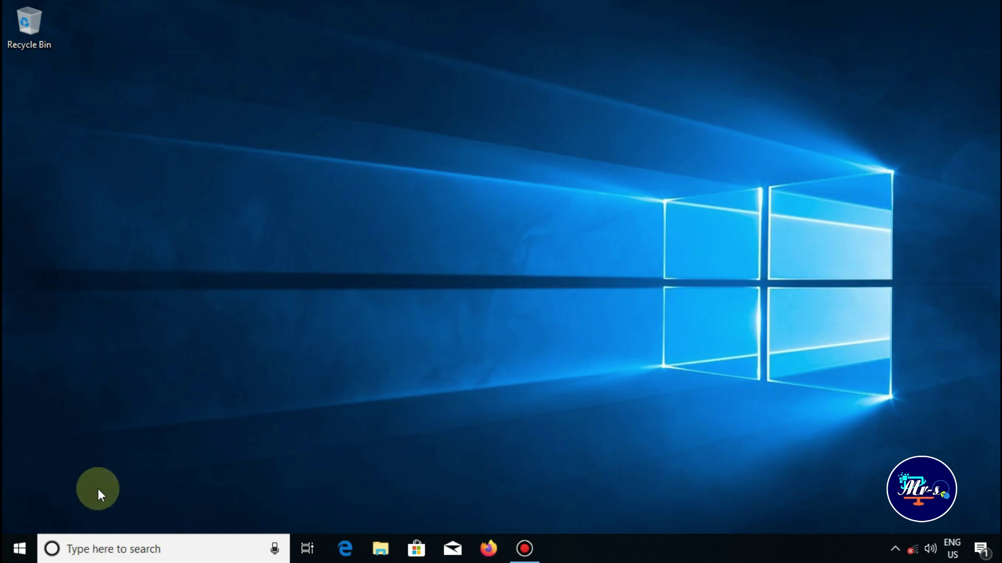
Open and close the Start menu to view its current layout and size
left_click(17, 545)
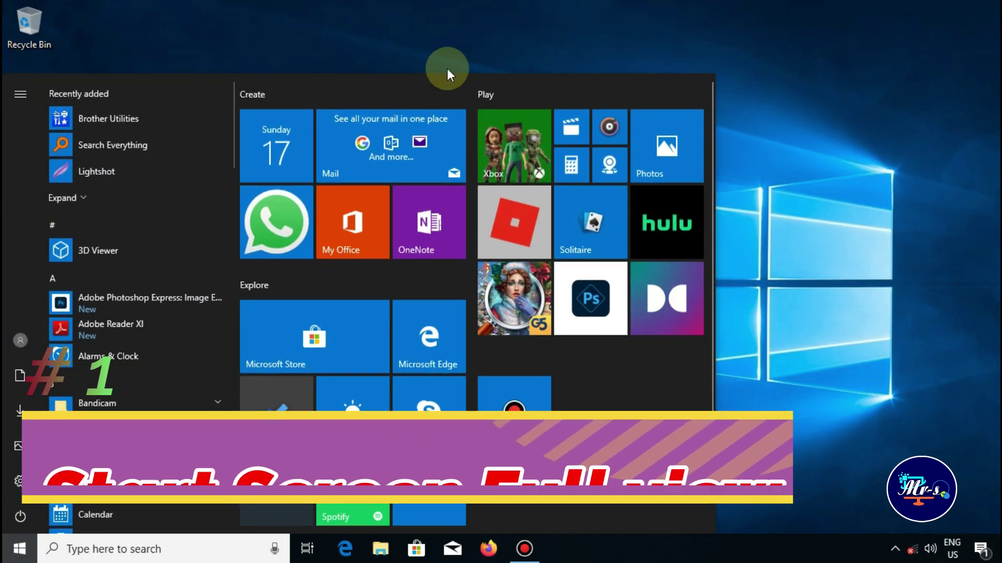
left_click(773, 348)
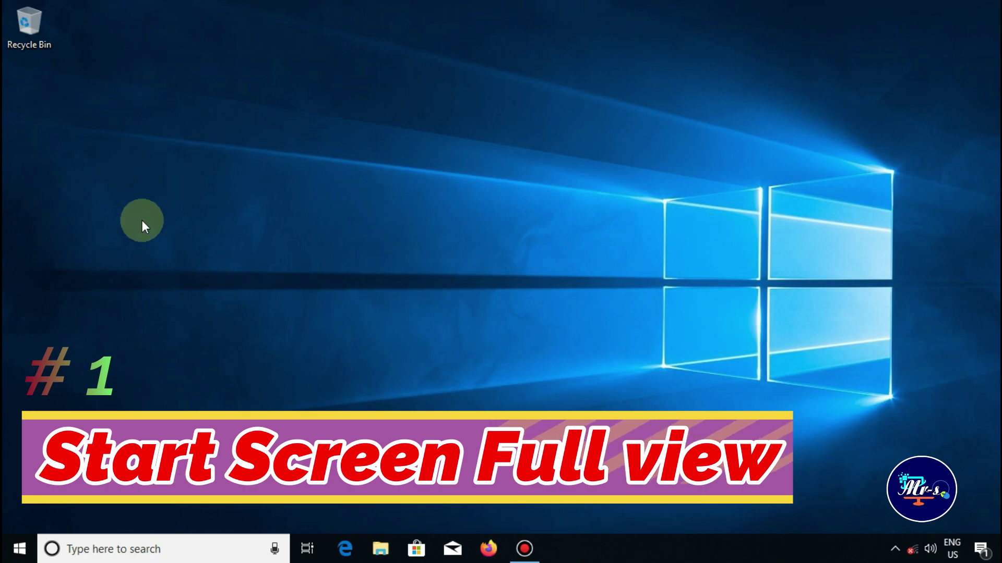
key("super")
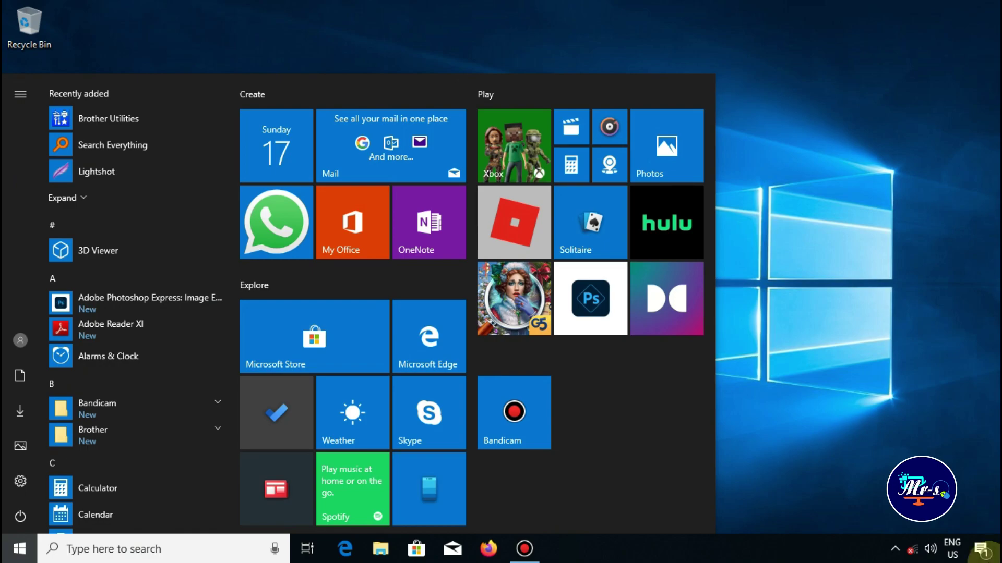
left_click(984, 505)
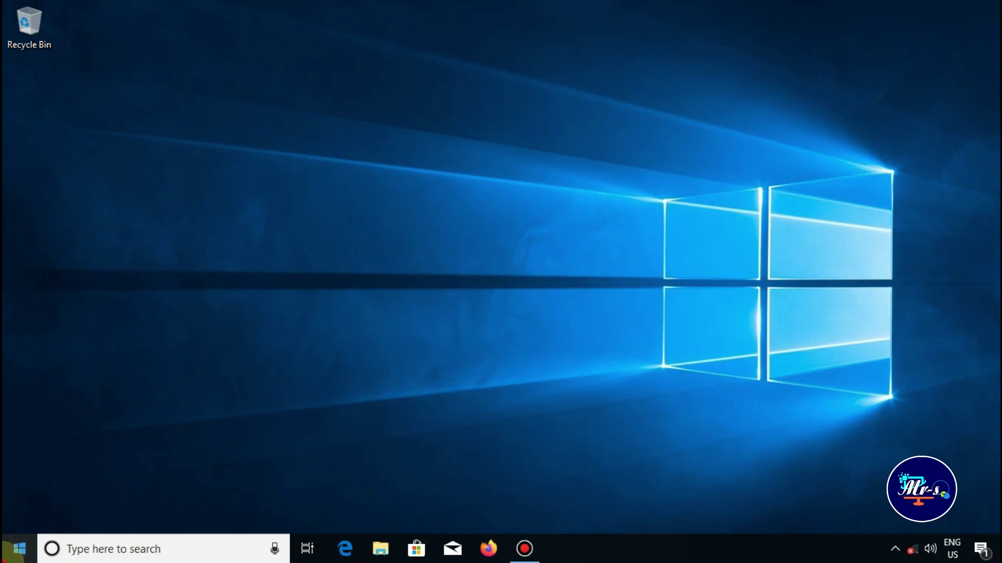
key("super")
key("super")
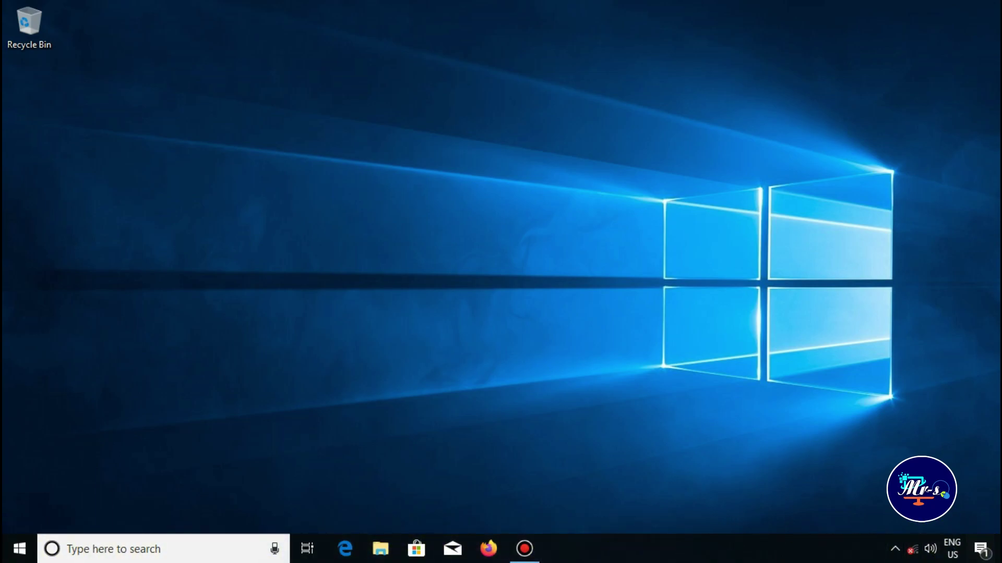
Turn on Use Start full screen in the Start personalization settings and open Start to check the full-screen layout
right_click(674, 552)
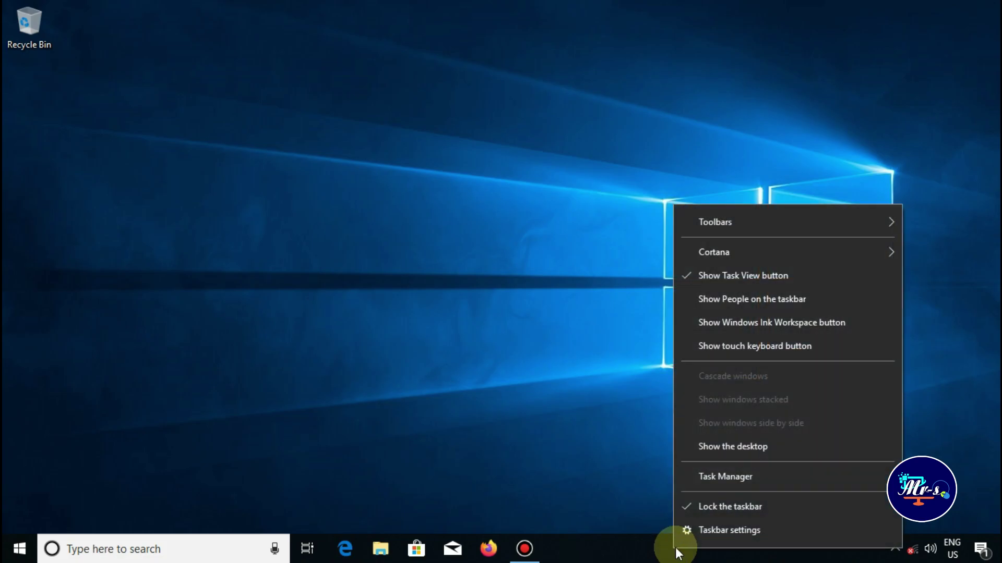
left_click(699, 532)
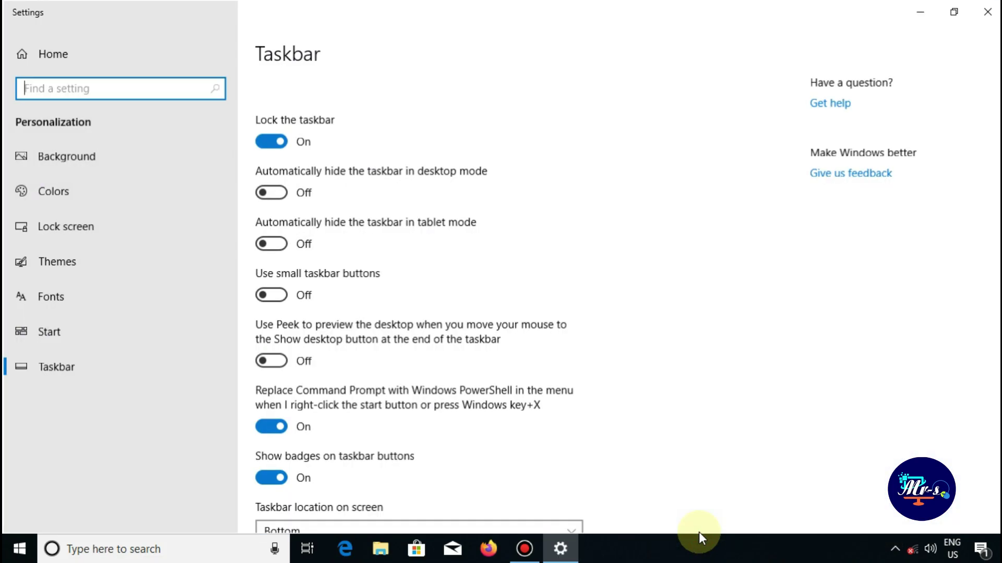
left_click(108, 343)
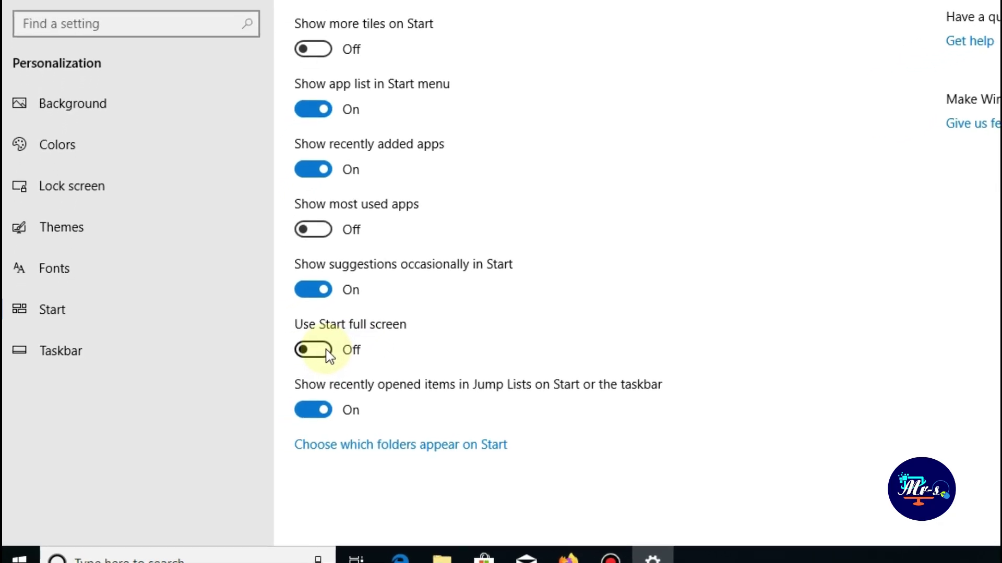
left_click(328, 354)
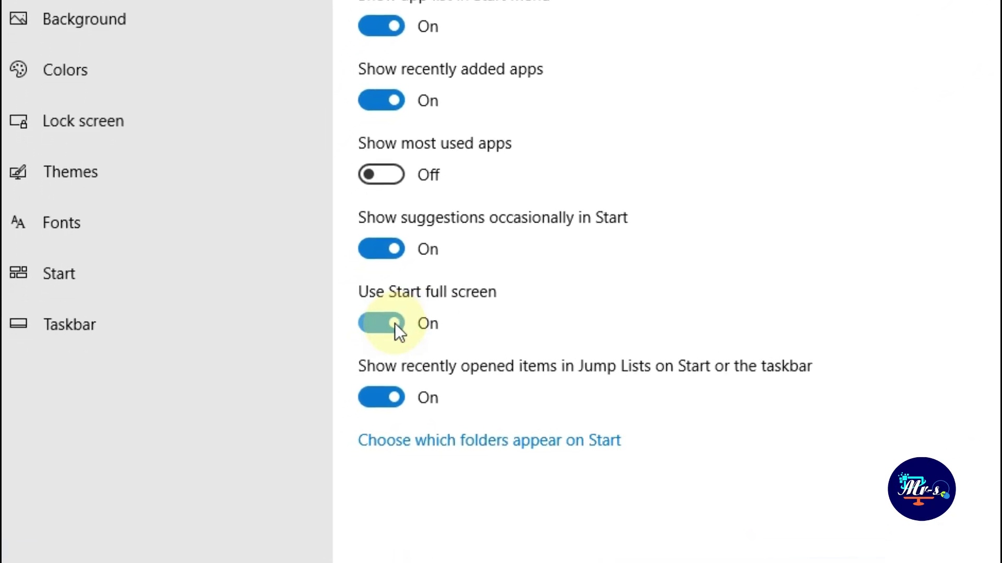
left_click(16, 553)
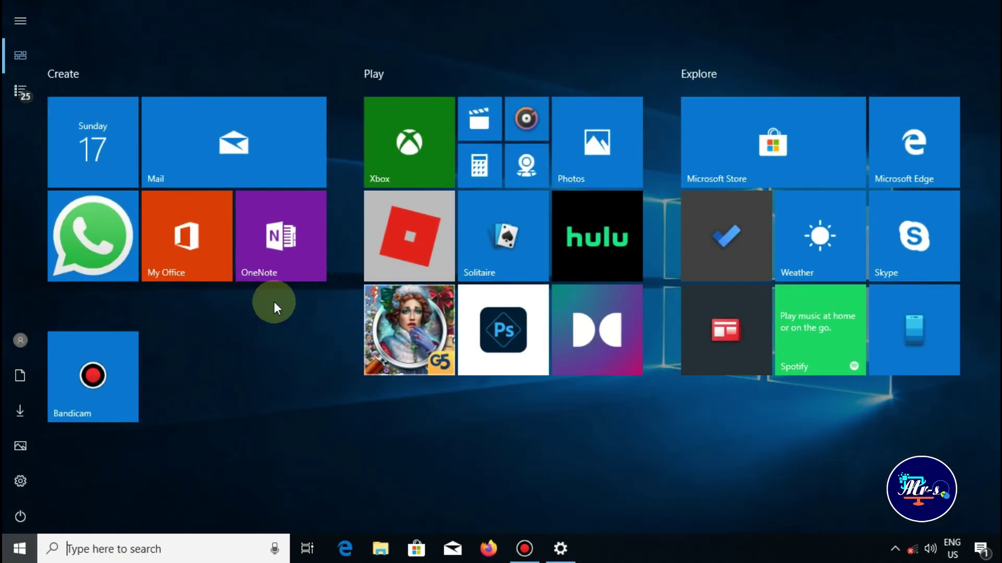
left_click(15, 553)
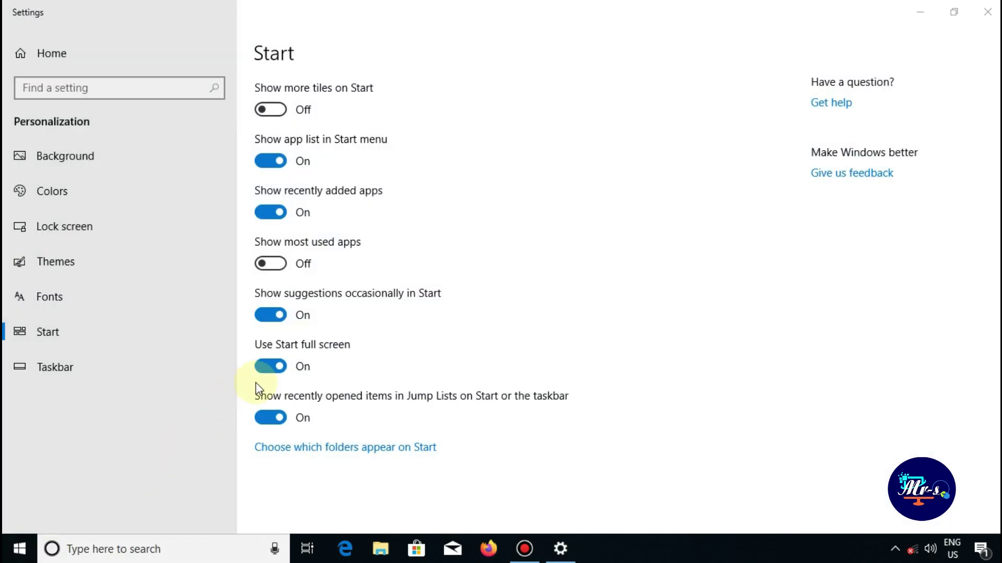
Switch Use Start full screen off and back on, opening Start after each change to compare the layouts
left_click(269, 372)
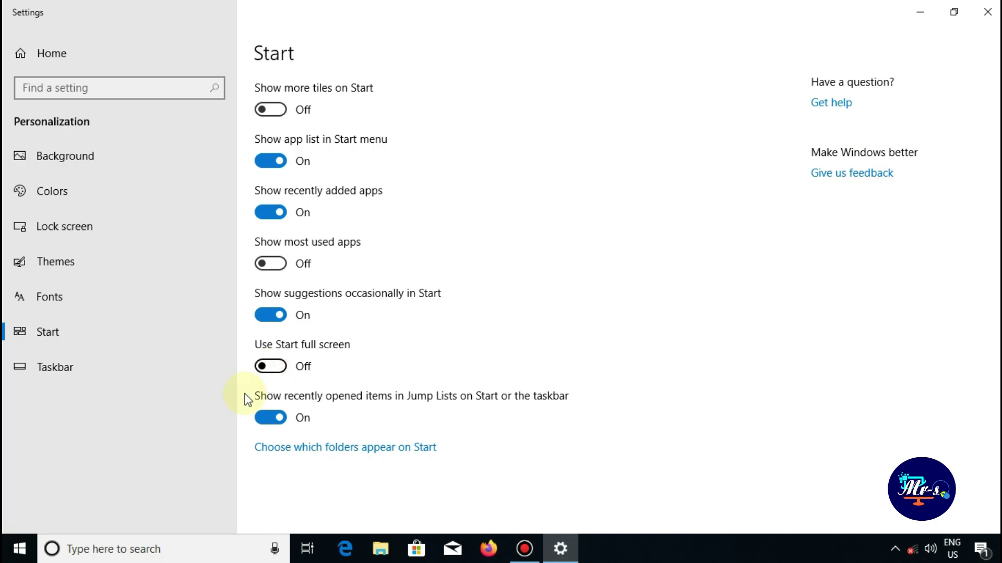
left_click(19, 549)
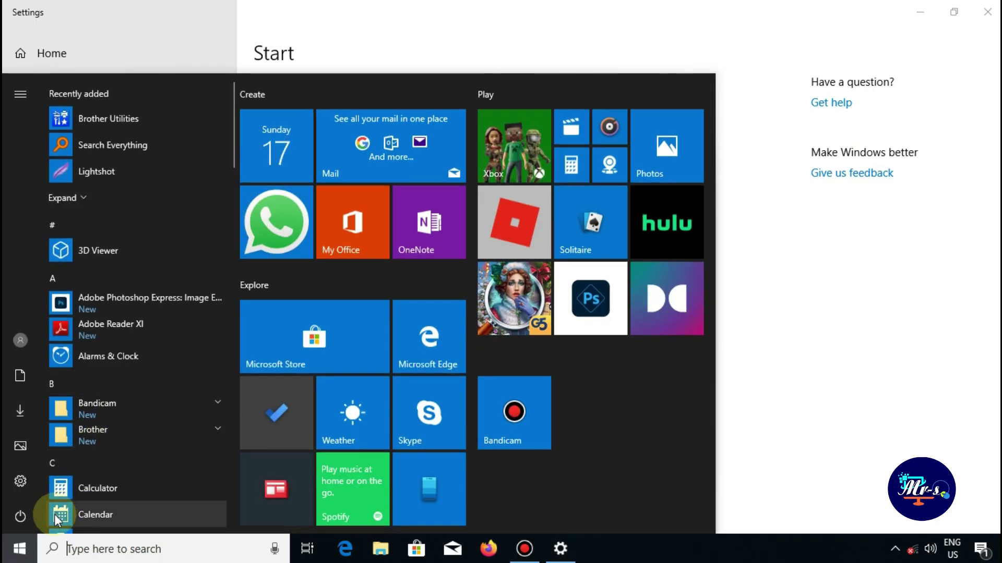
left_click(19, 549)
left_click(269, 366)
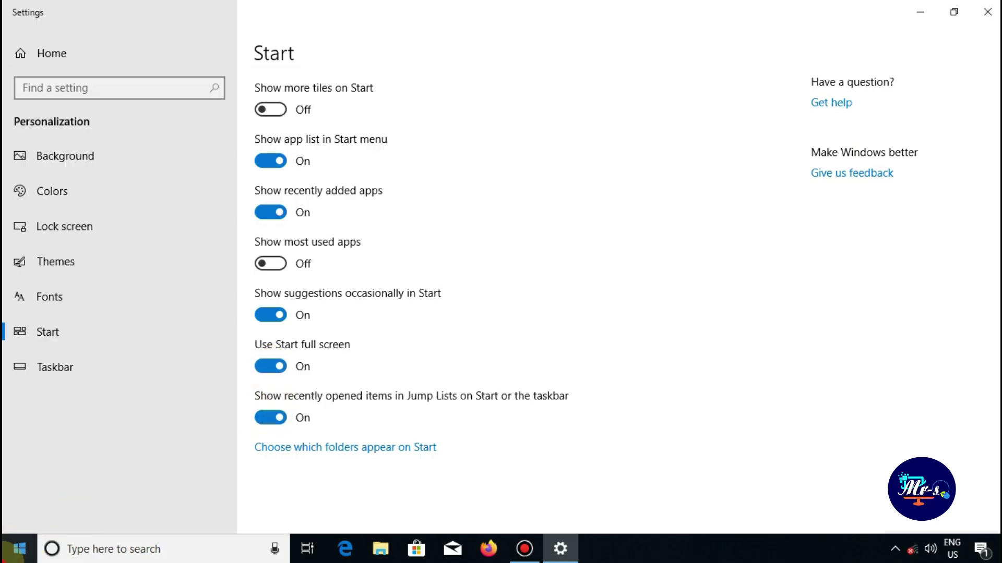
left_click(19, 549)
left_click(20, 549)
Turn off Use Start full screen and close the Settings window
left_click(270, 374)
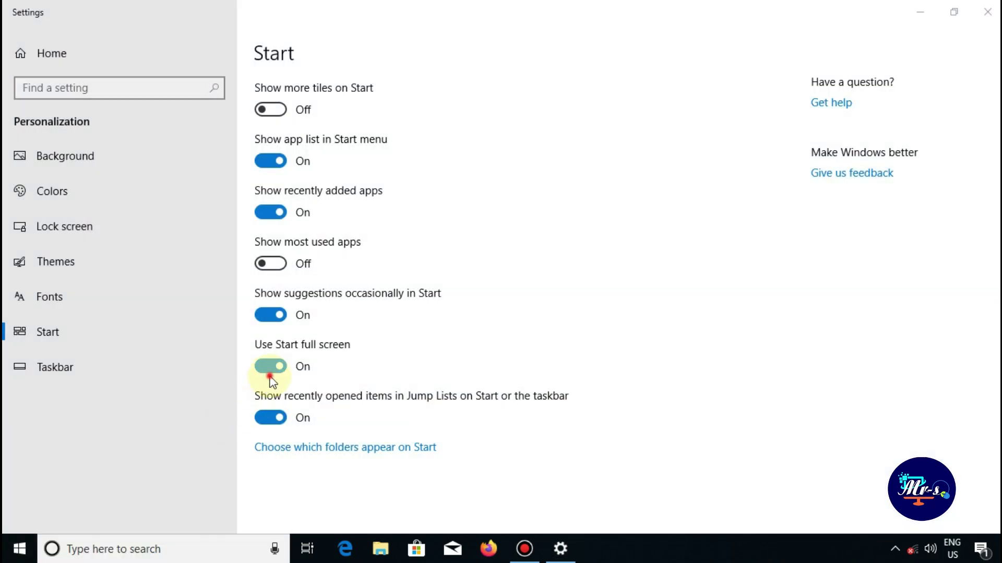
left_click(270, 374)
left_click(987, 11)
left_click(469, 251)
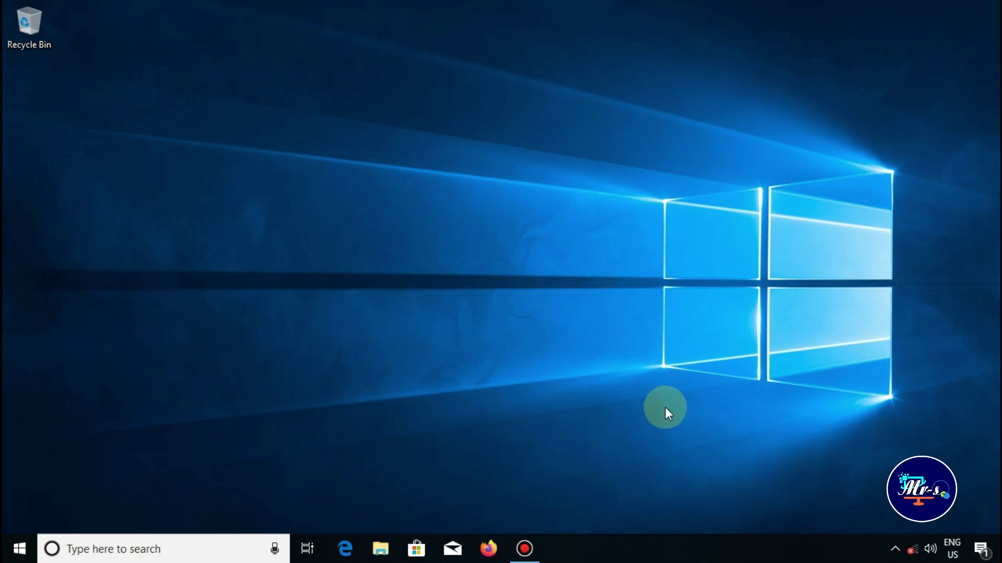
Turn on automatic hiding of the taskbar in desktop mode in the taskbar settings and minimize the Settings window
right_click(637, 546)
left_click(647, 536)
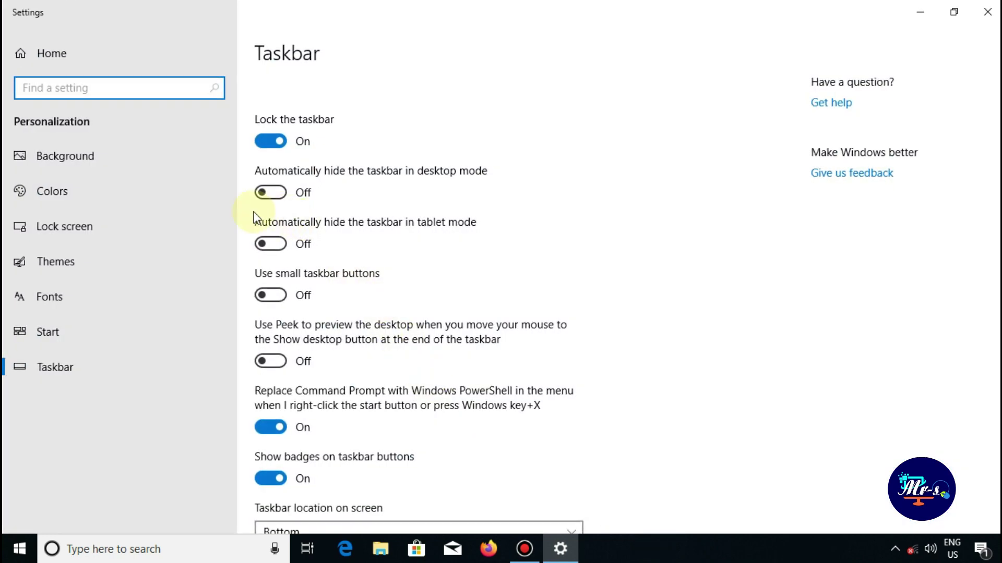
left_click(73, 370)
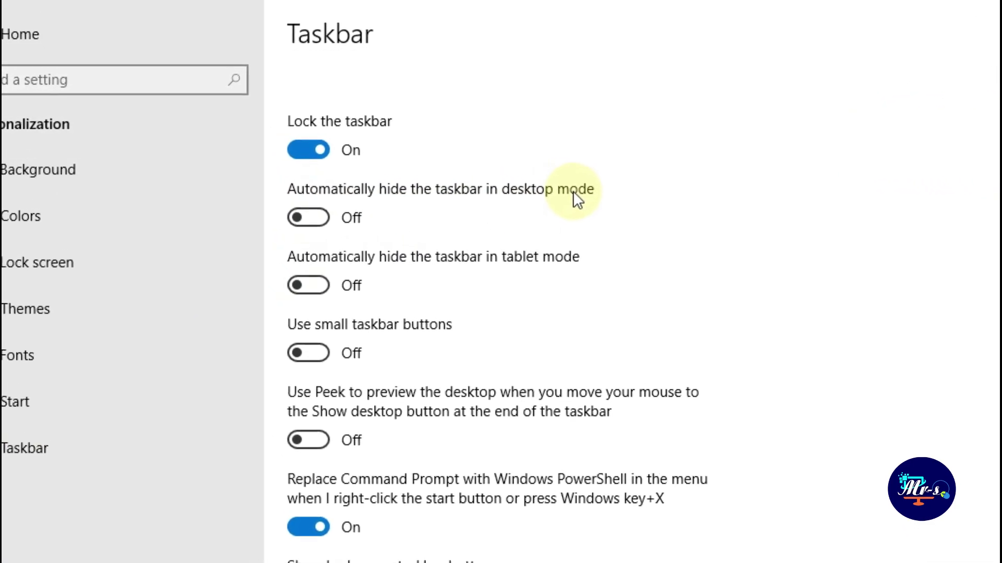
left_click(333, 230)
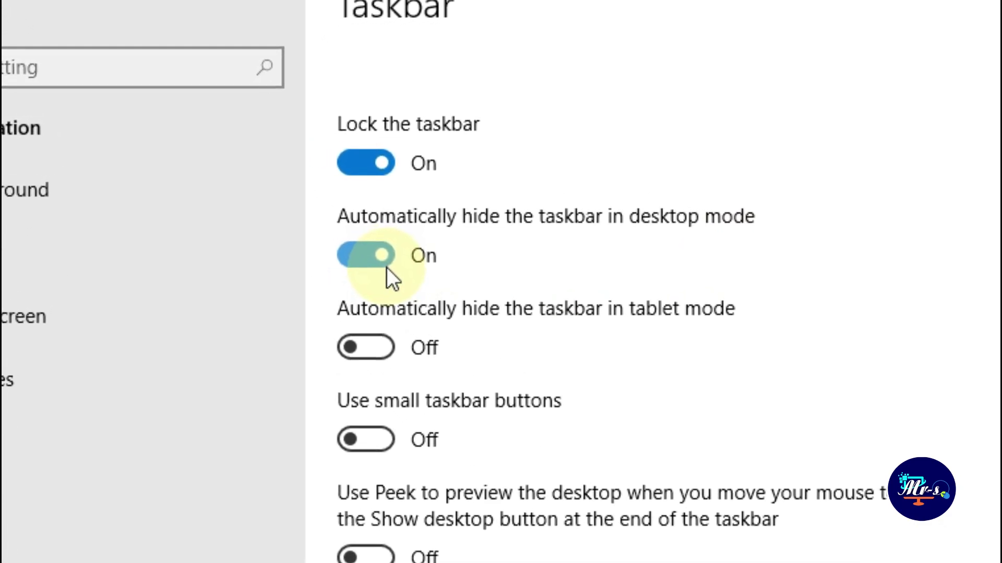
left_click(916, 14)
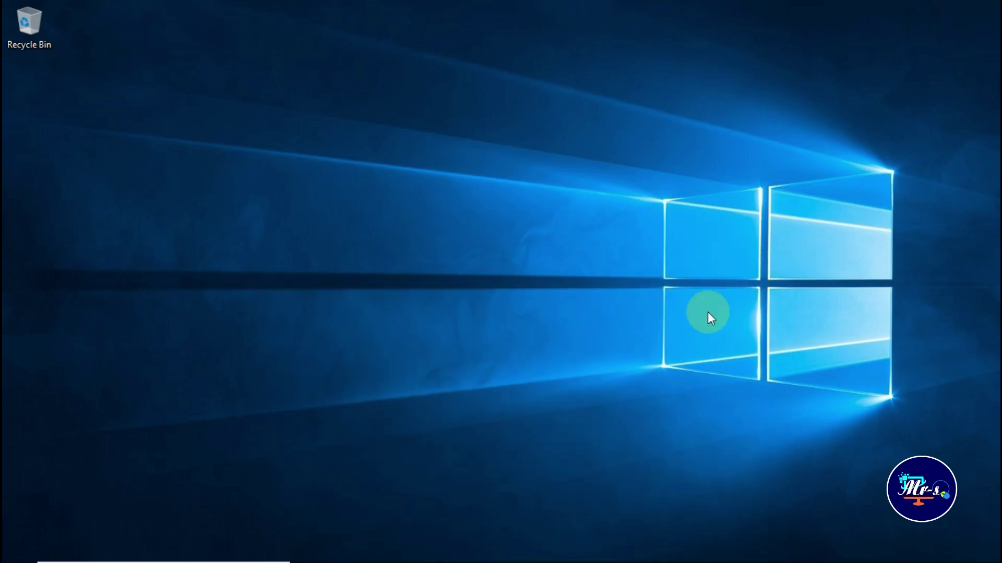
Reveal the hidden taskbar, restore Settings, turn off automatic taskbar hiding in desktop mode, and close the window
mouse_move(576, 561)
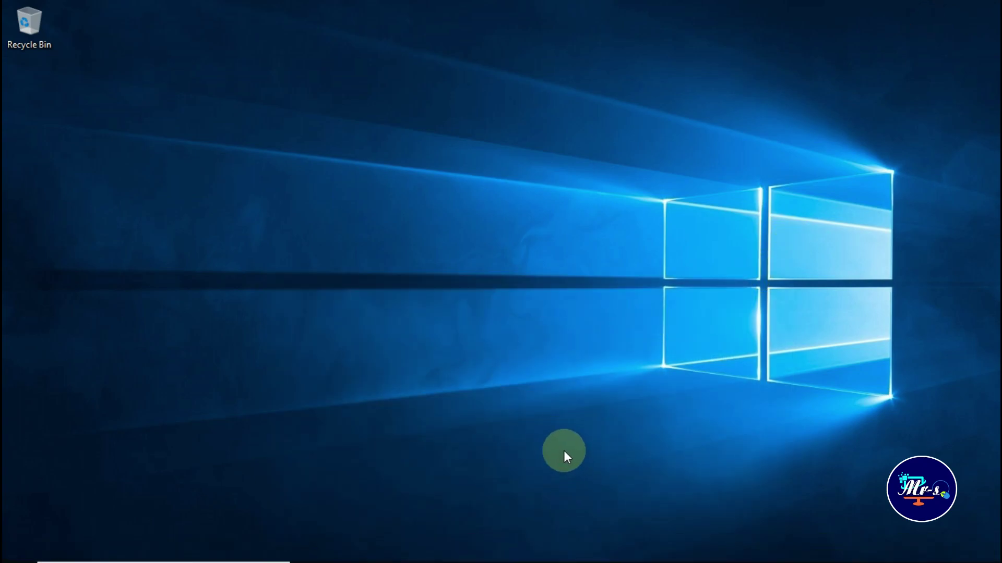
left_click(568, 551)
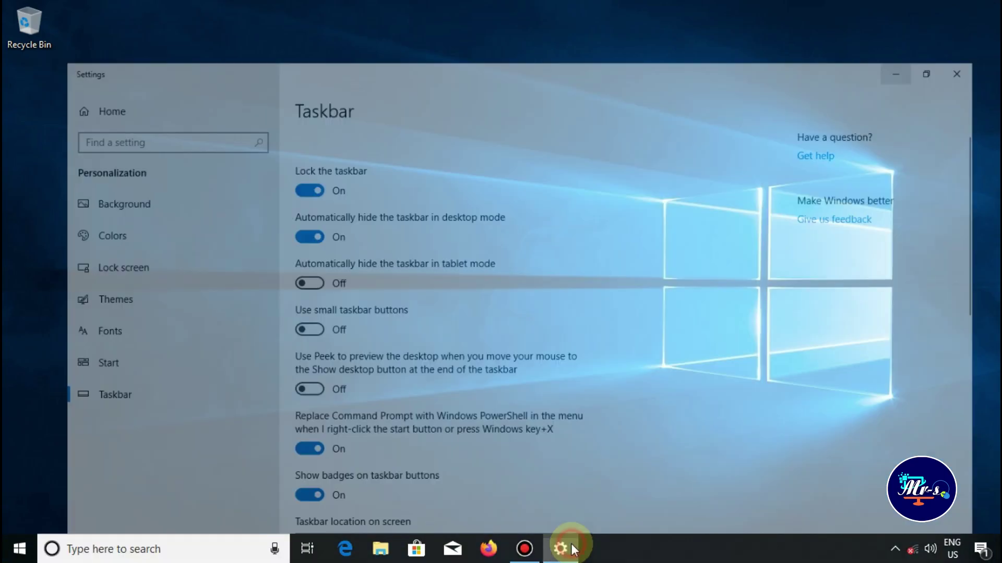
left_click(271, 192)
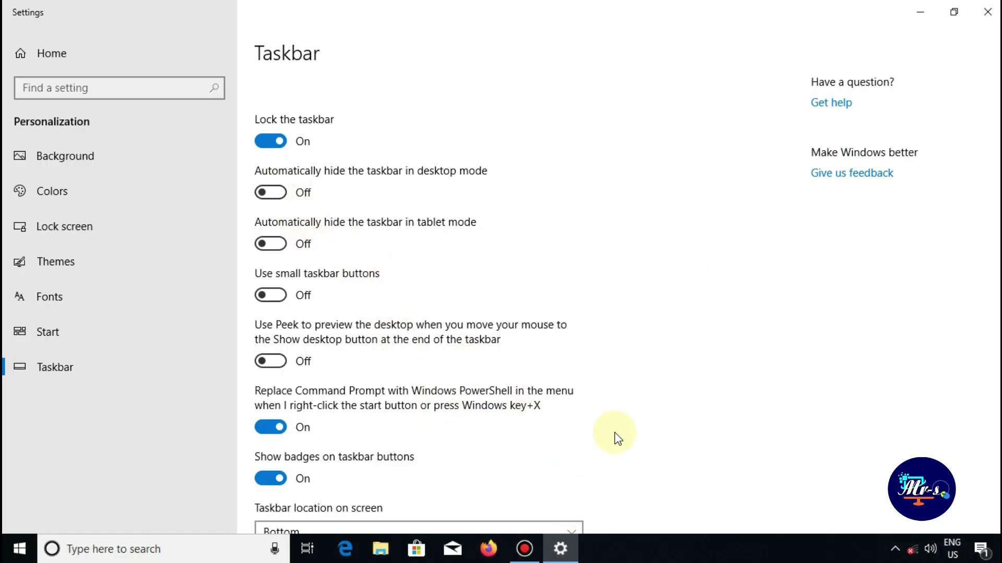
left_click(987, 8)
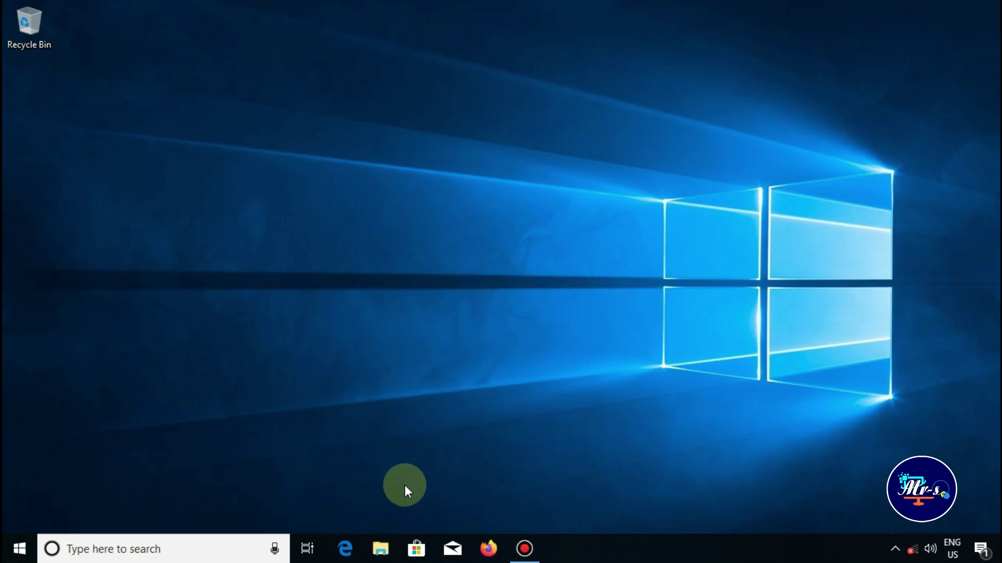
Open File Explorer and examine its Quick access start page and the folders and drives in This PC
left_click(381, 548)
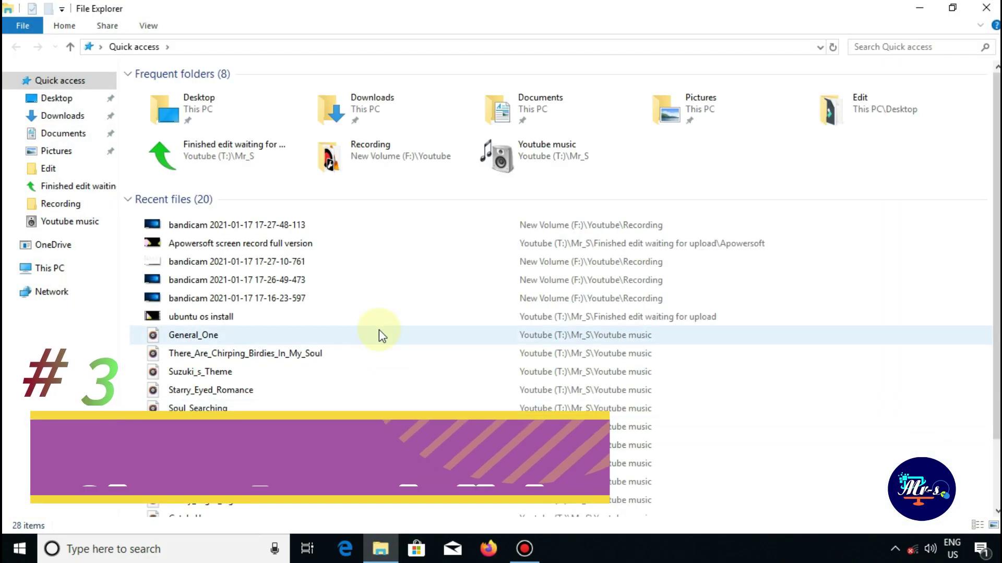
left_click(55, 275)
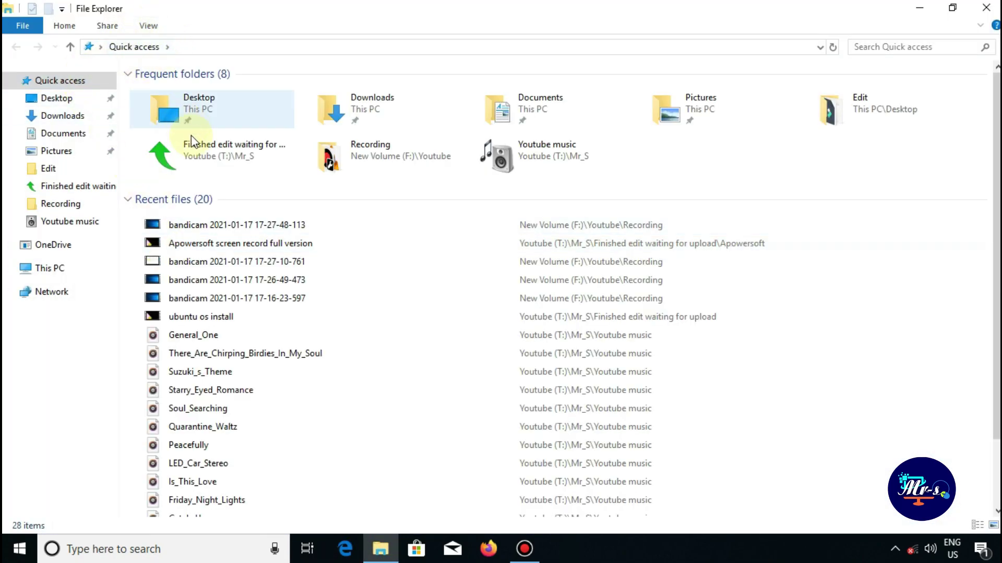
scroll(236, 322, "down", 3)
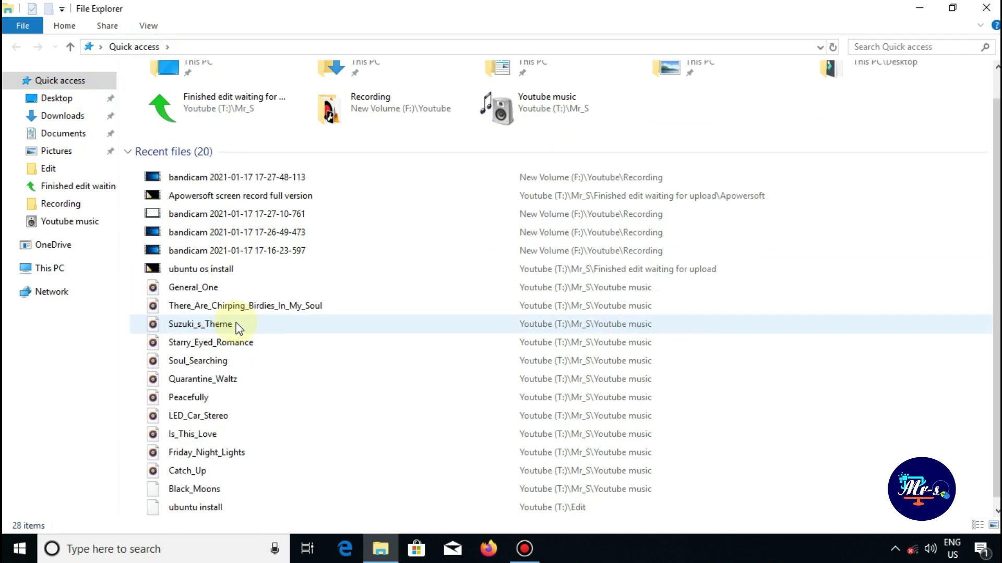
scroll(237, 326, "up", 3)
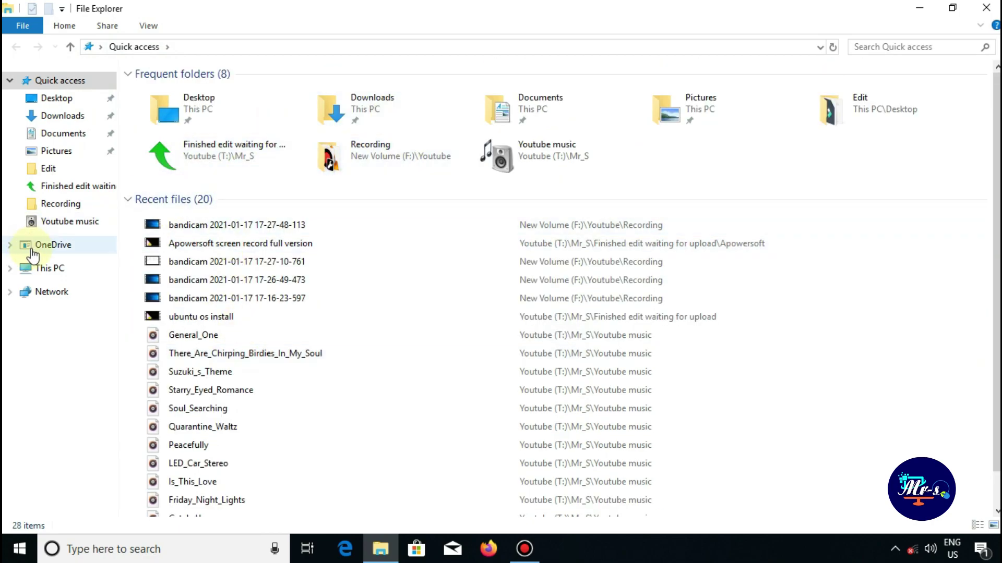
left_click(41, 267)
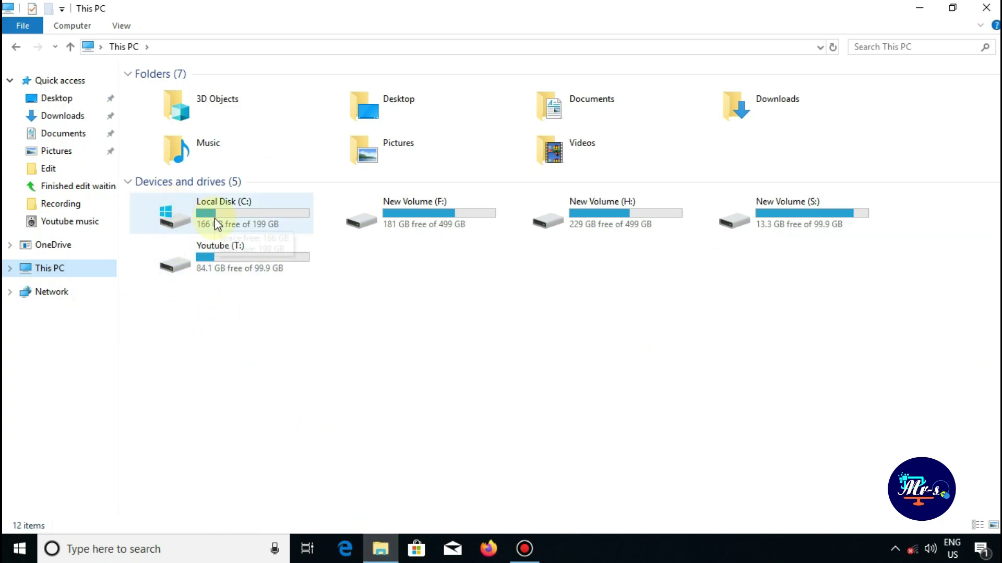
left_click(364, 352)
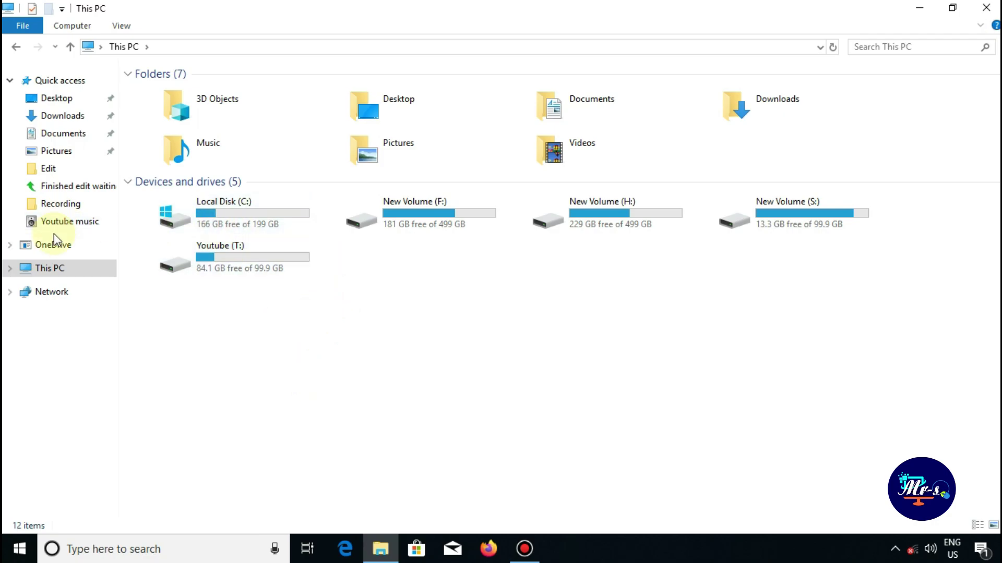
left_click(46, 268)
Set Open File Explorer to This PC in Folder Options, apply it, and reopen File Explorer to check the start page
left_click(120, 25)
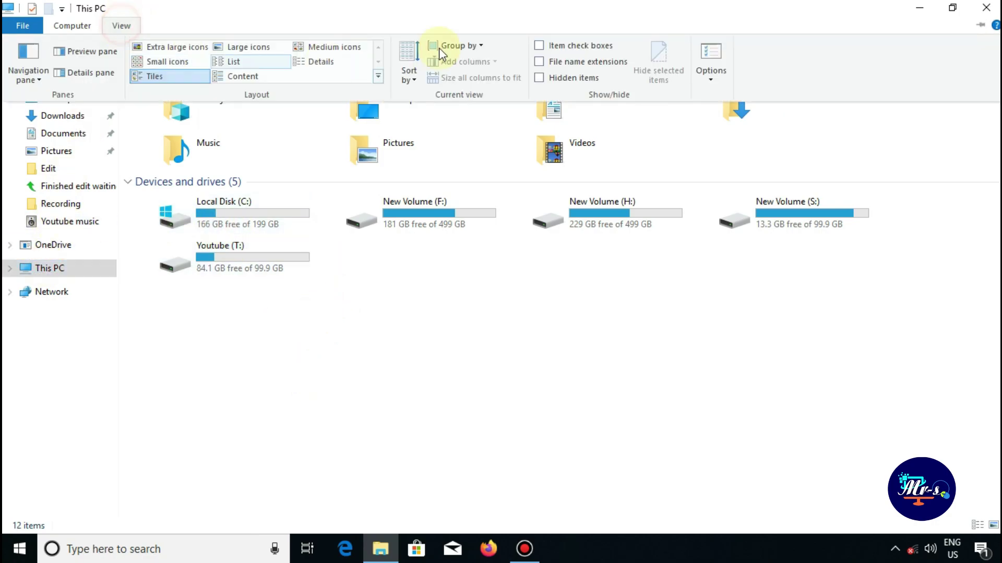
left_click(709, 54)
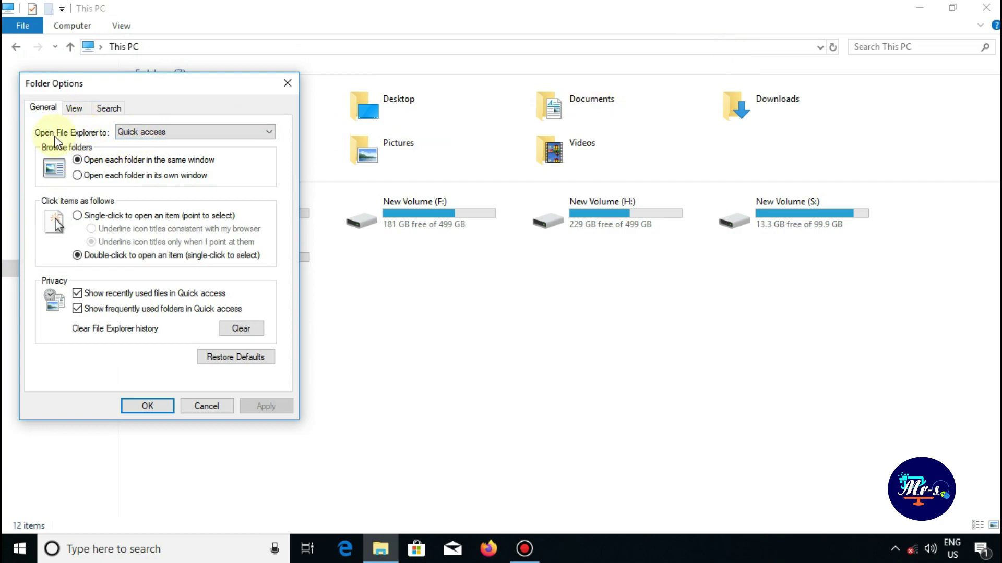
left_click(135, 135)
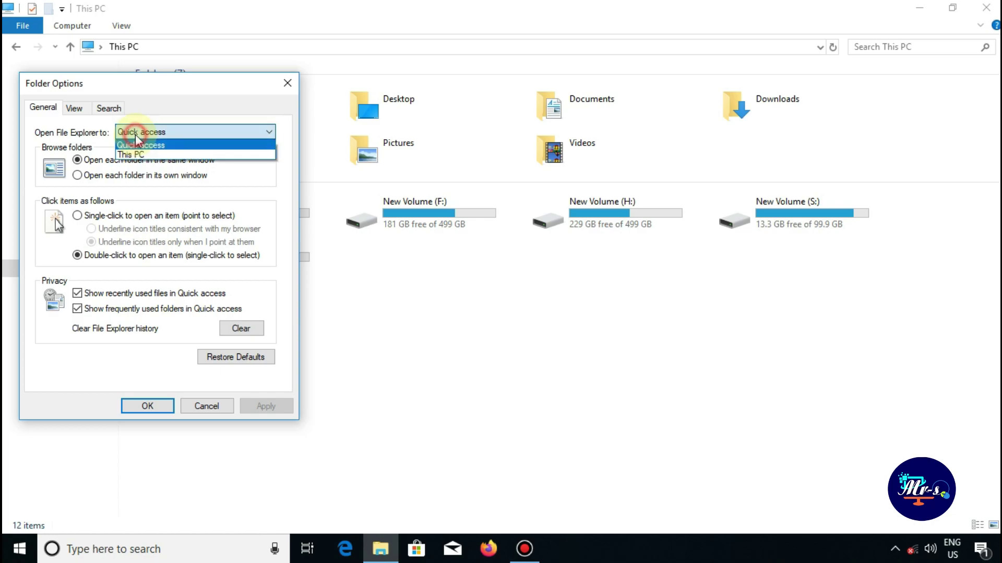
left_click(139, 155)
left_click(276, 405)
left_click(147, 406)
left_click(986, 8)
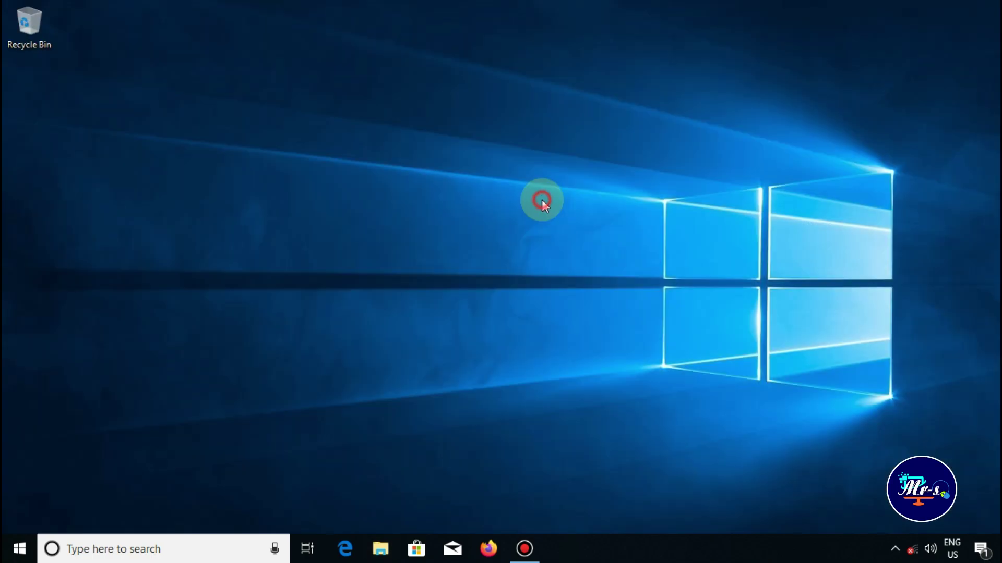
left_click(380, 548)
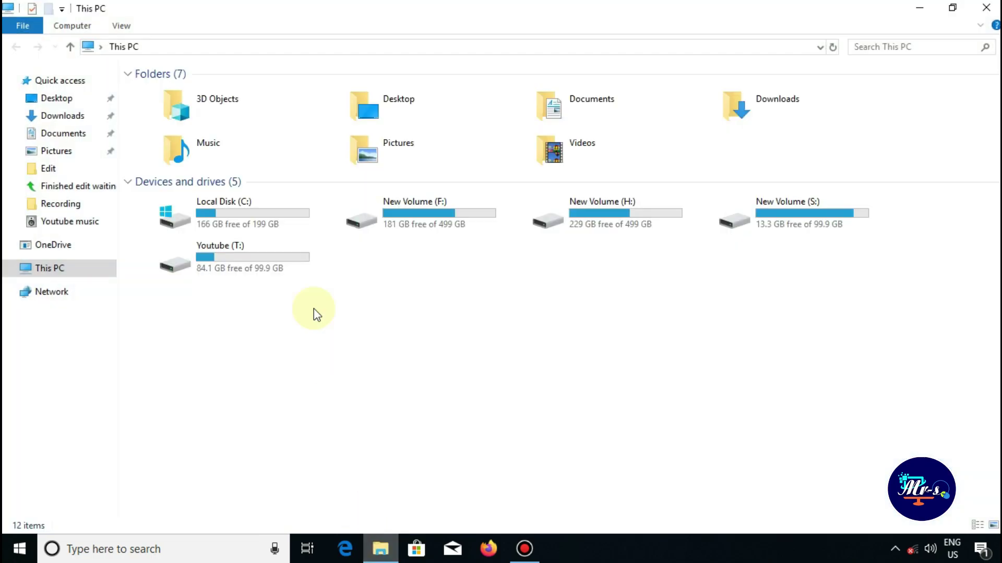
Reopen Folder Options, choose the location File Explorer opens to, and confirm the dialog
left_click(121, 26)
left_click(720, 74)
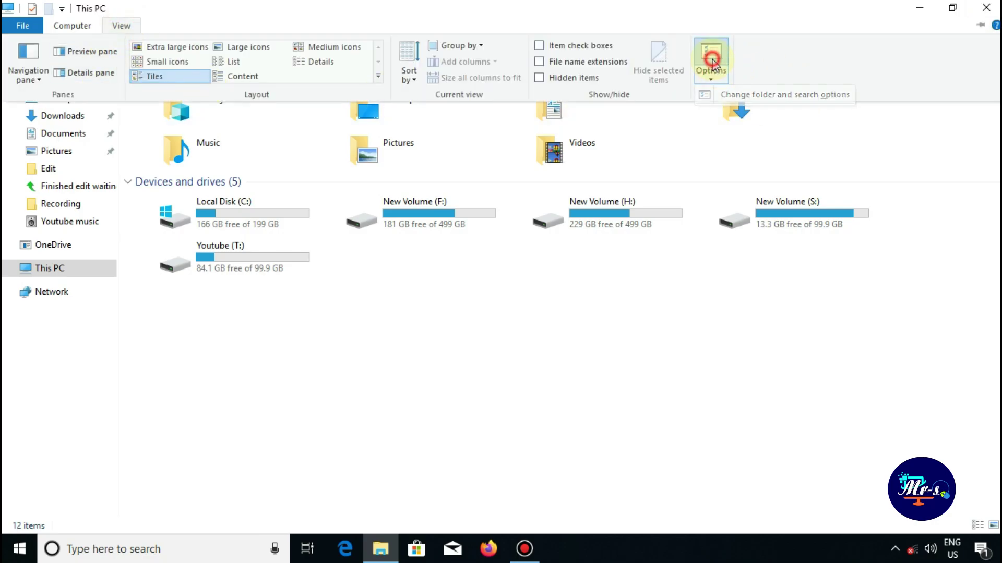
left_click(132, 132)
left_click(131, 139)
left_click(165, 404)
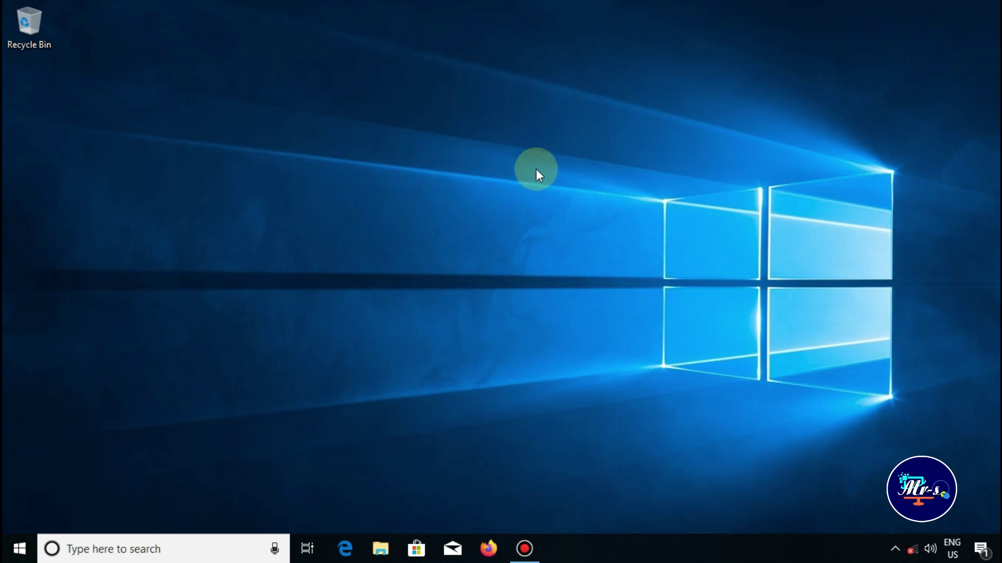
Open the Desktop Icon Settings dialog through the Themes page of the desktop's Personalization settings
right_click(443, 190)
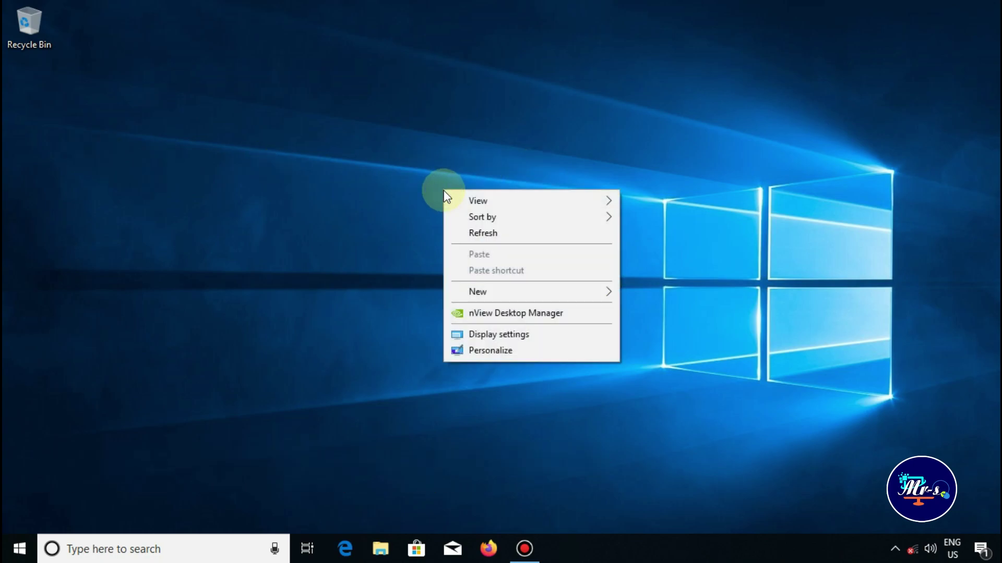
left_click(502, 350)
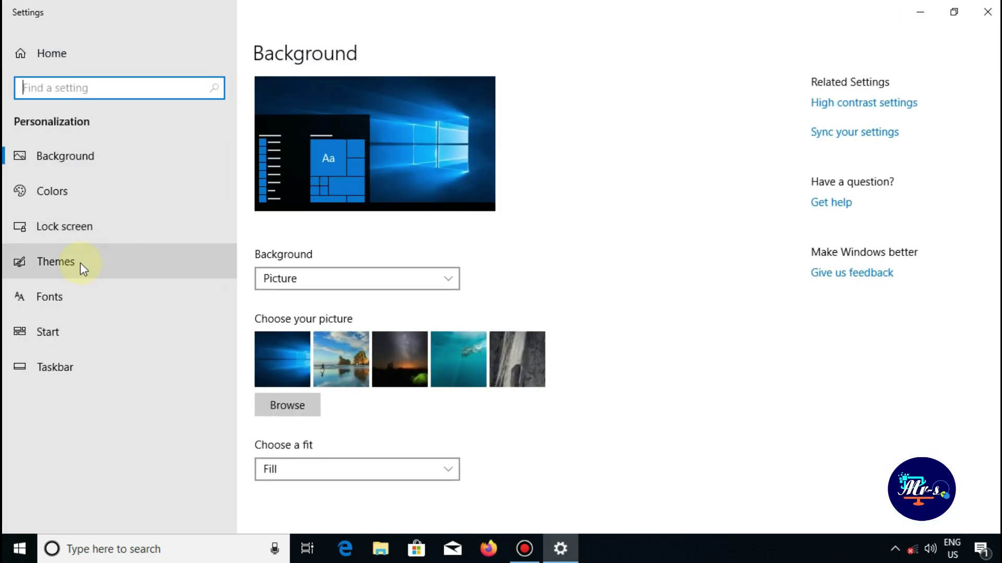
left_click(81, 265)
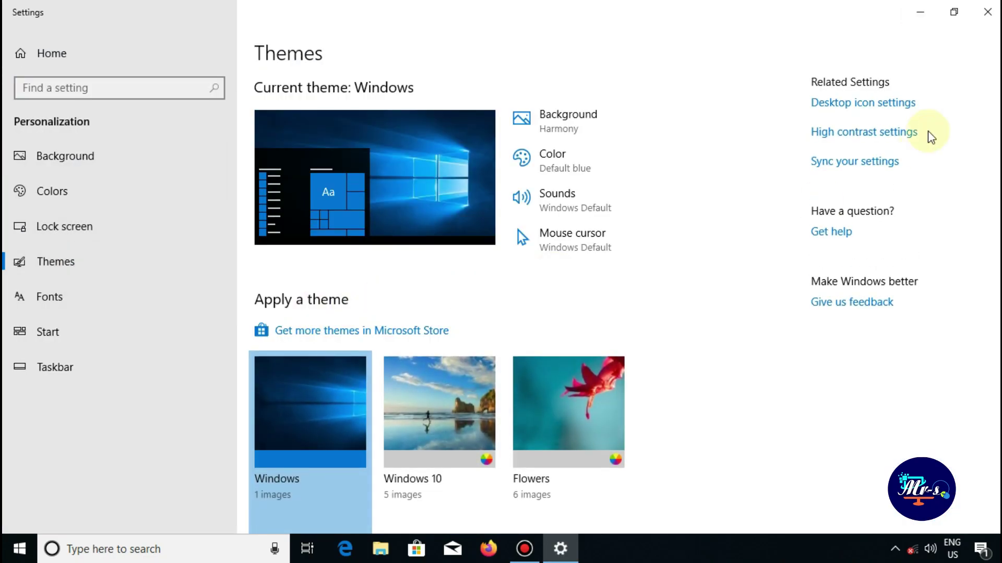
left_click(880, 103)
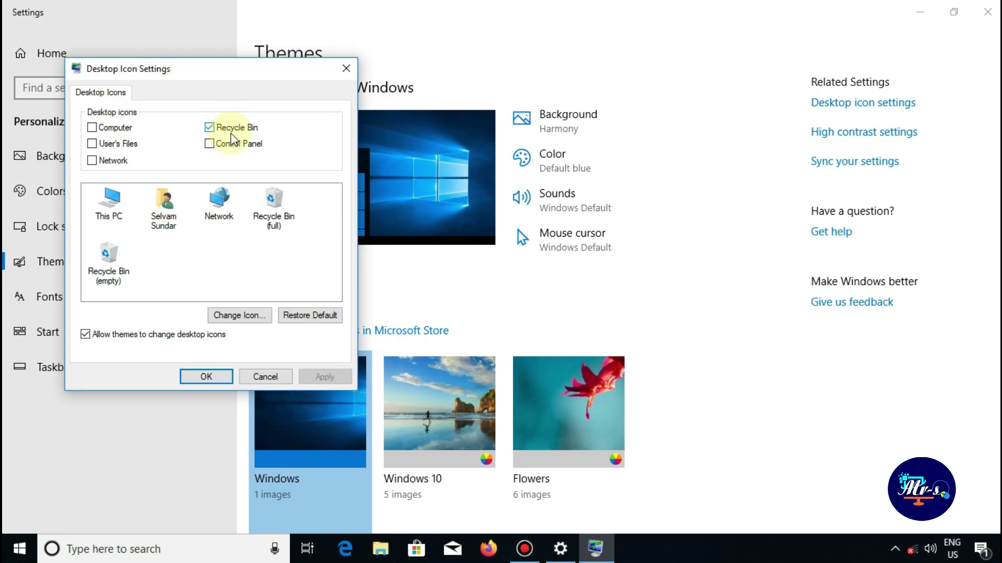
Show the desktop and restore the Desktop Icon Settings dialog to compare the existing icons with the enabled ones
left_click(995, 559)
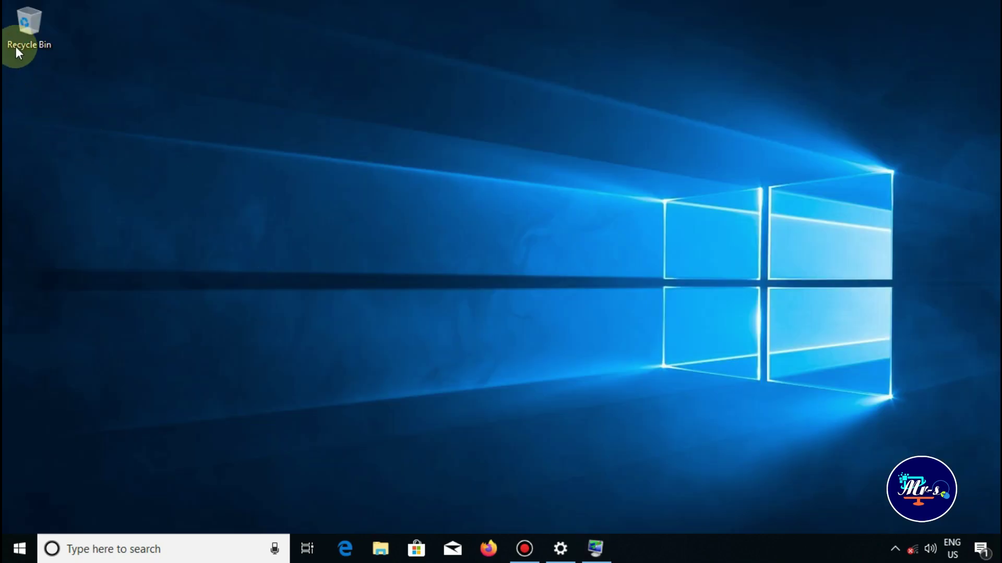
left_click(597, 545)
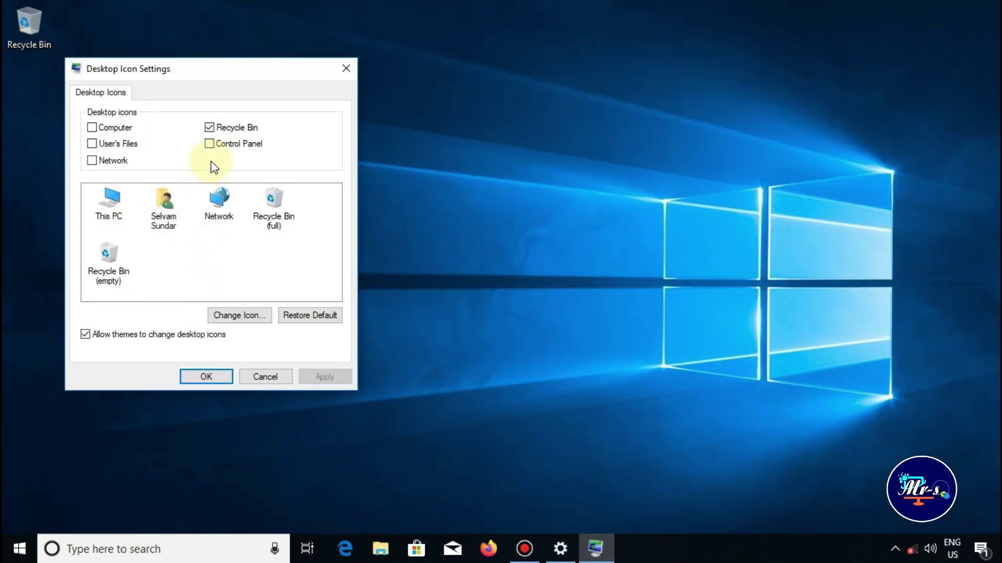
left_click(999, 553)
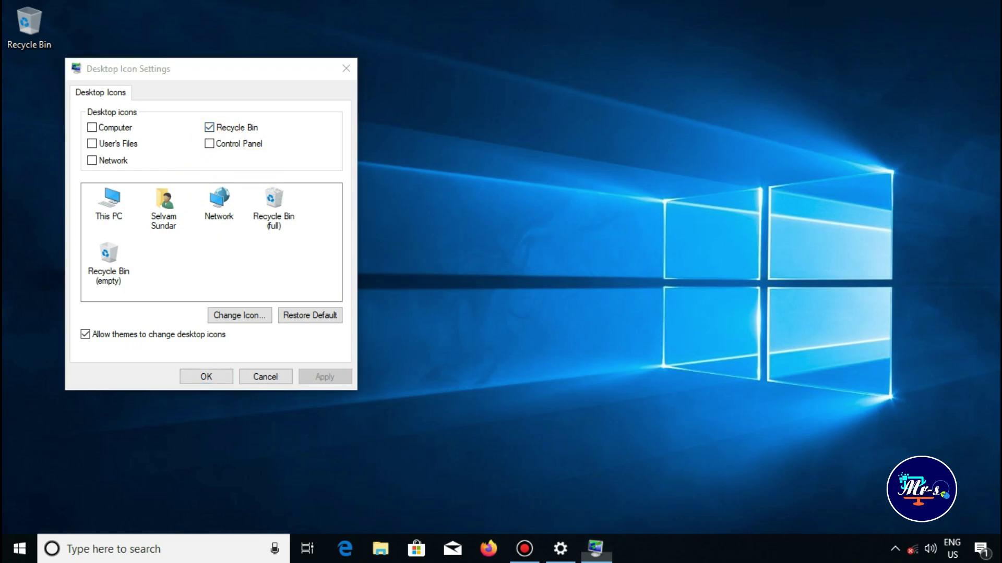
left_click(999, 553)
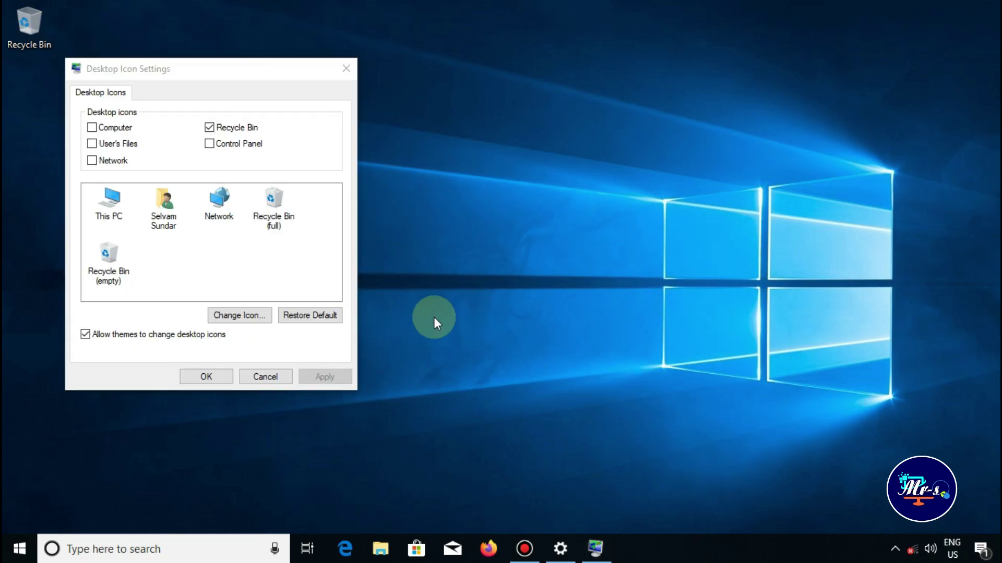
Enable the Computer, User's Files and Control Panel desktop icons, apply the change, and confirm the dialog
left_click(124, 132)
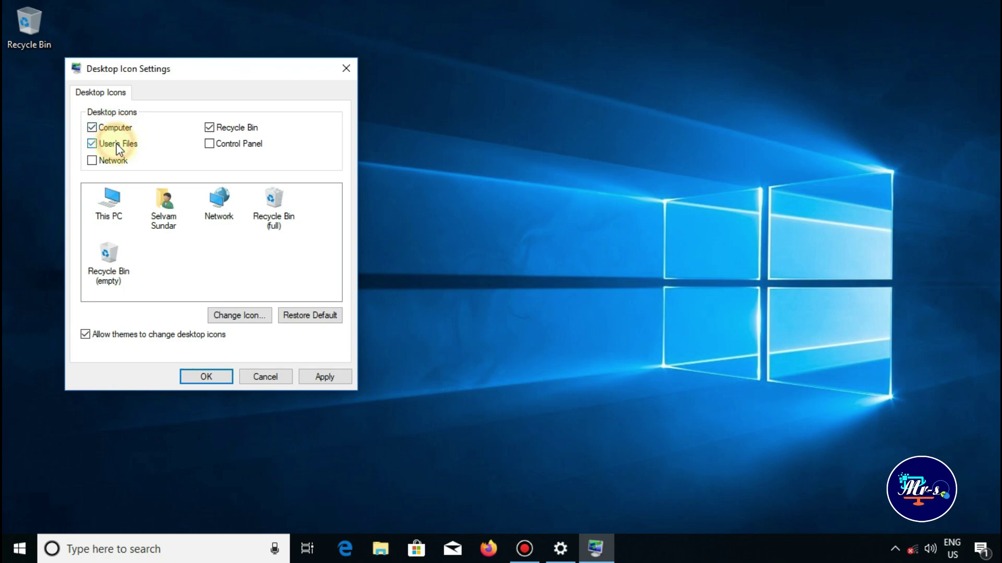
left_click(209, 144)
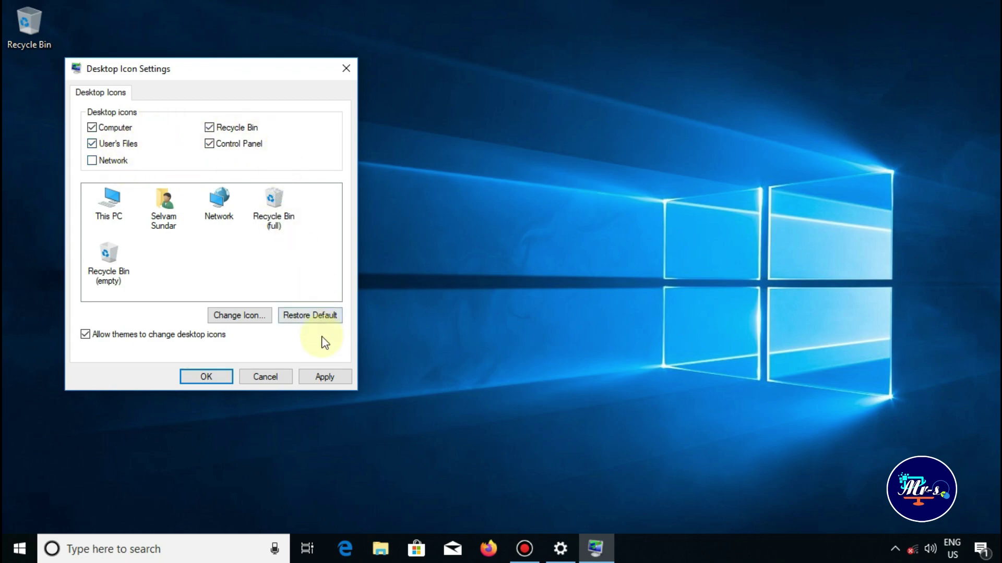
left_click(322, 376)
left_click(217, 376)
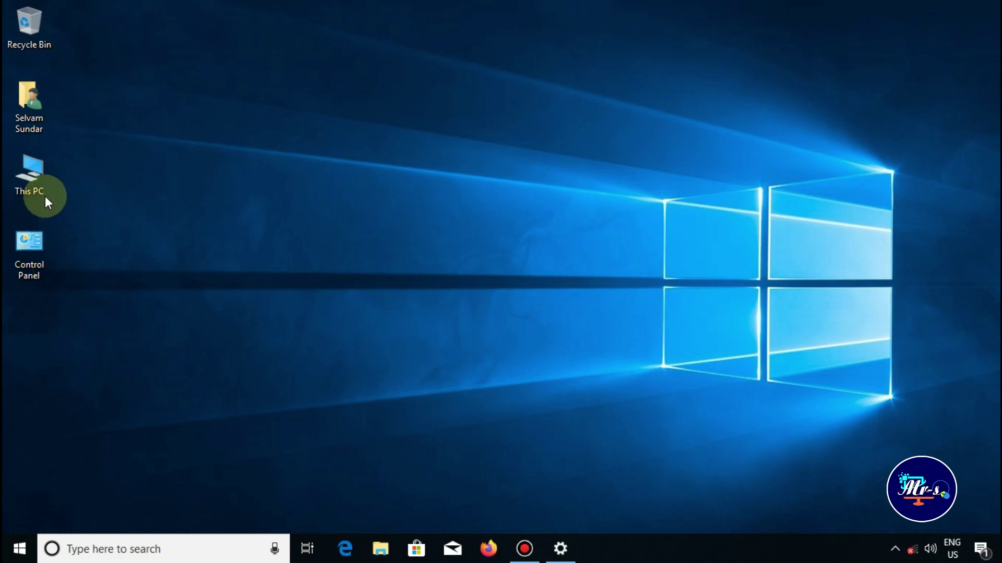
Rearrange the desktop icons in one column as This PC, user folder, Control Panel and Recycle Bin, and refresh the desktop
left_click(43, 124)
left_click_drag(30, 104, 140, 251)
left_click_drag(28, 23, 82, 99)
left_click_drag(42, 189, 30, 29)
left_click_drag(137, 243, 29, 99)
left_click_drag(20, 240, 45, 181)
left_click_drag(71, 121, 42, 239)
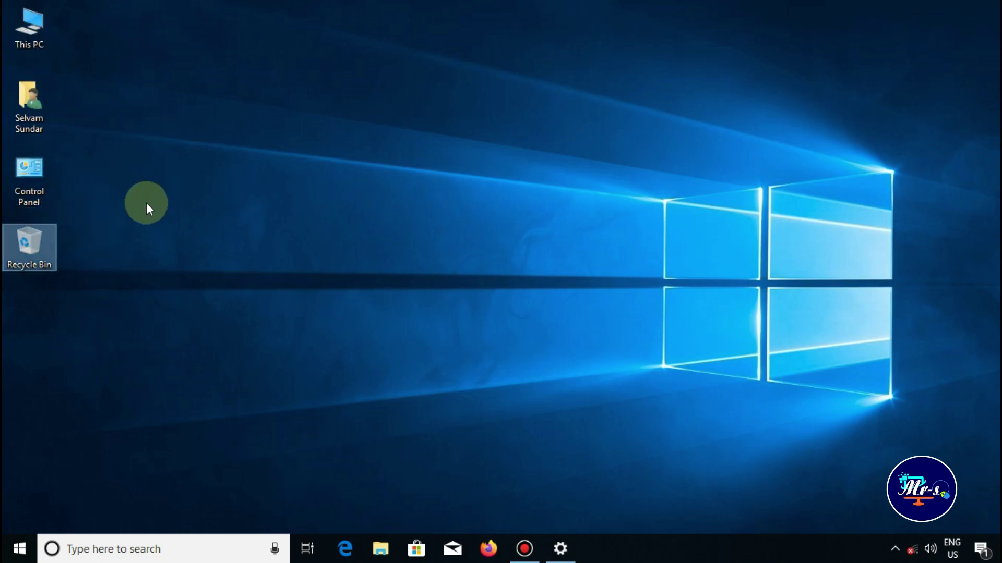
right_click(186, 184)
left_click(216, 226)
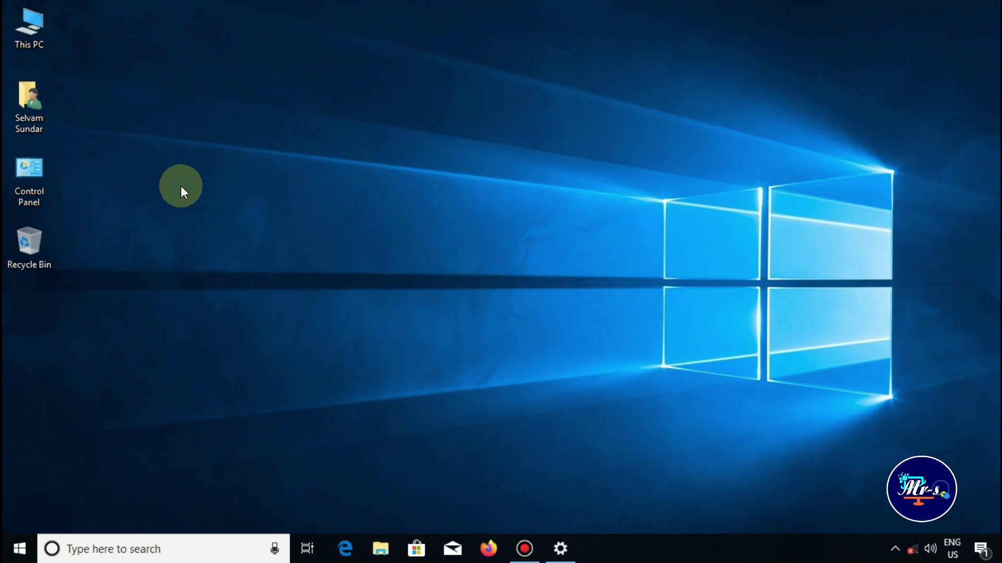
Search Windows for "power" and open Power & sleep settings
key("super")
type("p")
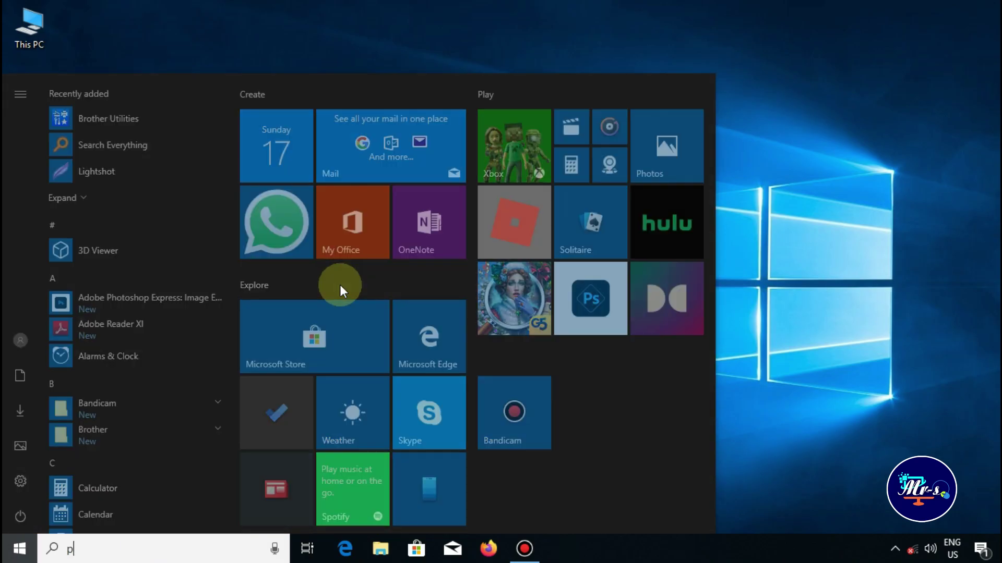
type("ower")
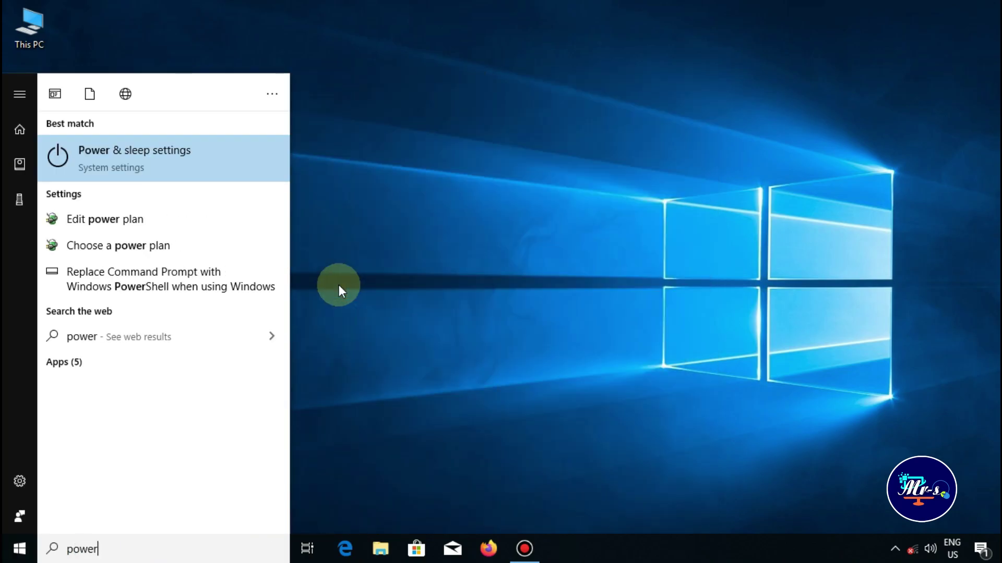
left_click(112, 159)
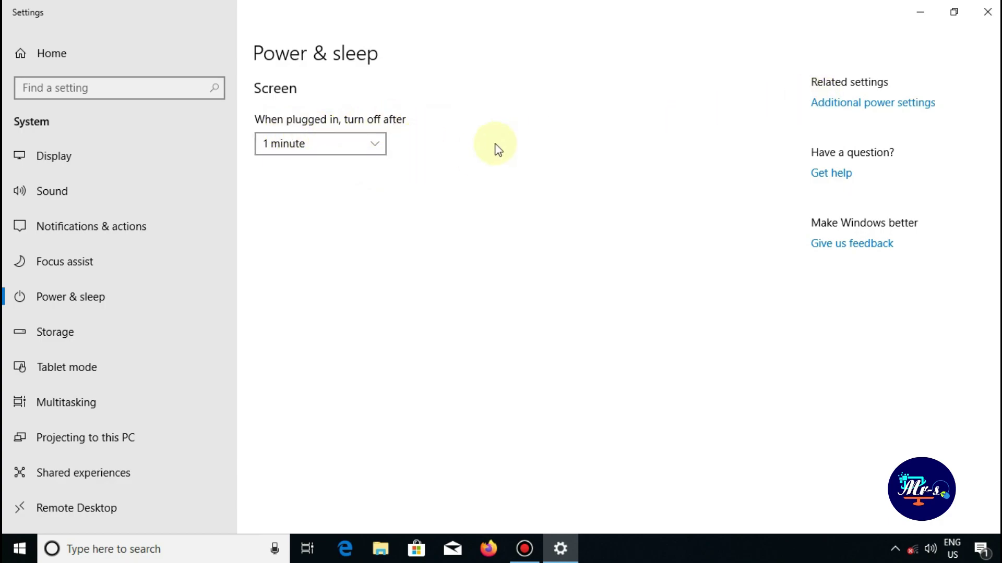
Set the screen to never turn off when plugged in, check the list of available times again, and close Settings
left_click(338, 149)
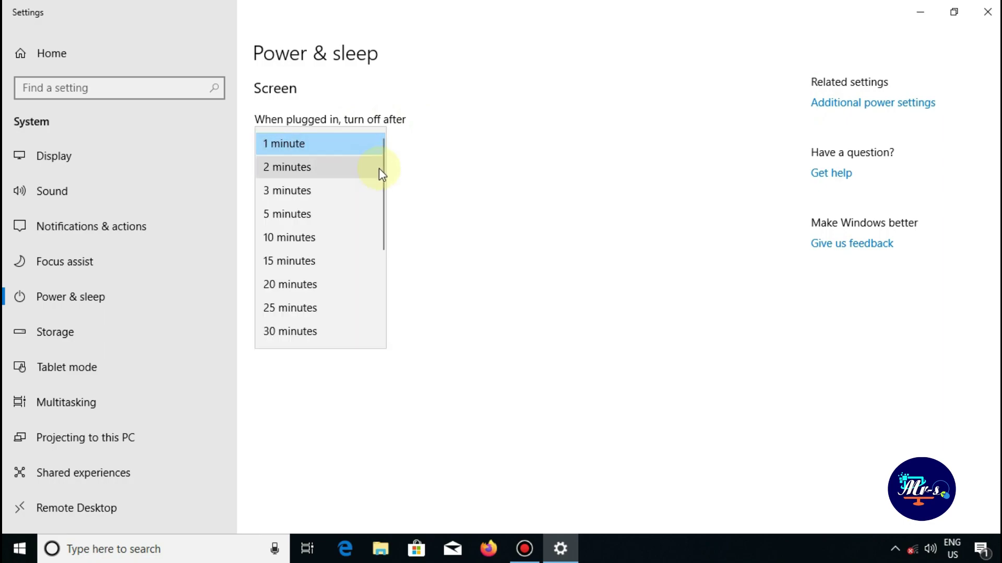
left_click_drag(383, 175, 398, 273)
left_click(315, 334)
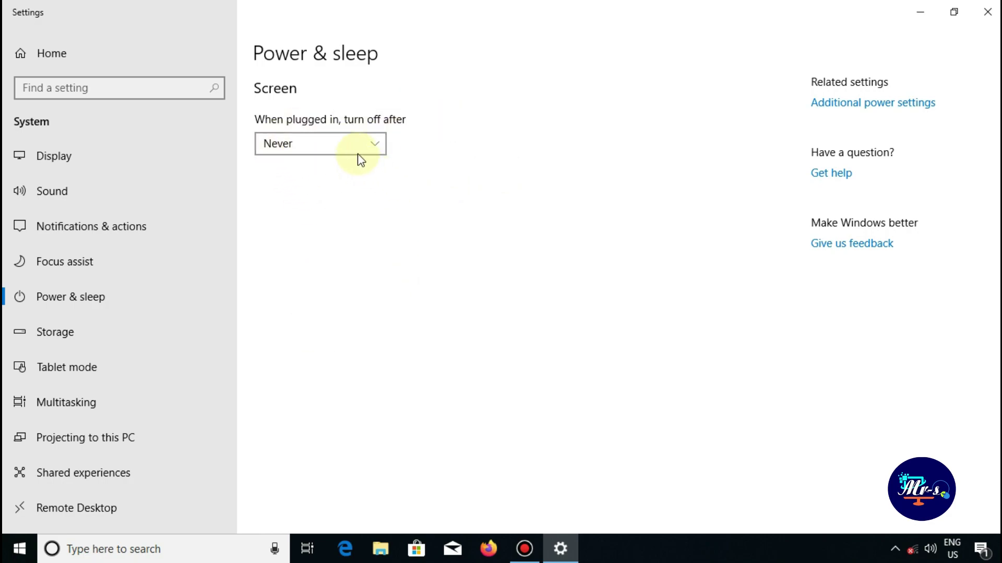
left_click(374, 144)
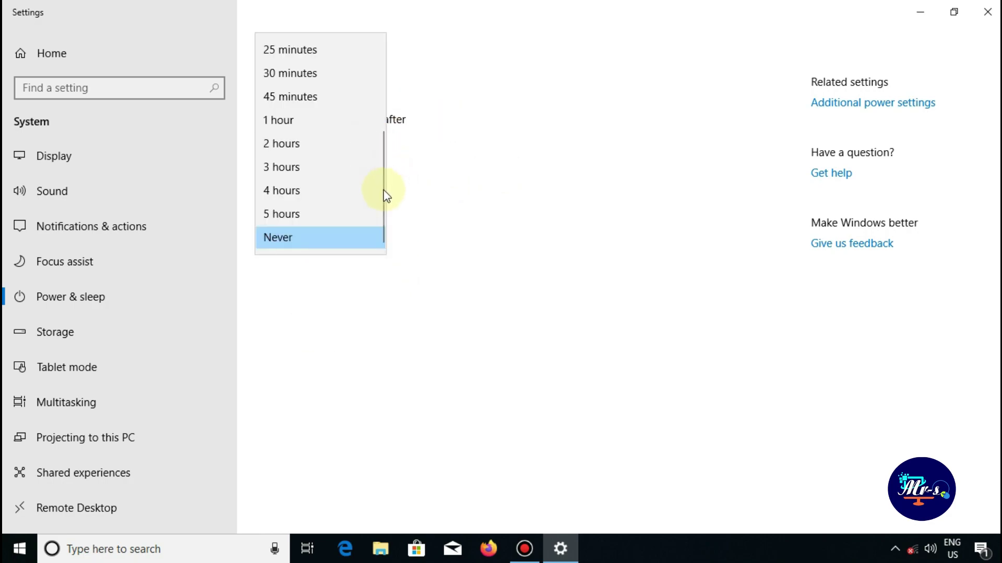
mouse_move(384, 207)
left_mouse_down()
mouse_move(384, 96)
mouse_move(382, 219)
left_mouse_up()
left_click(329, 240)
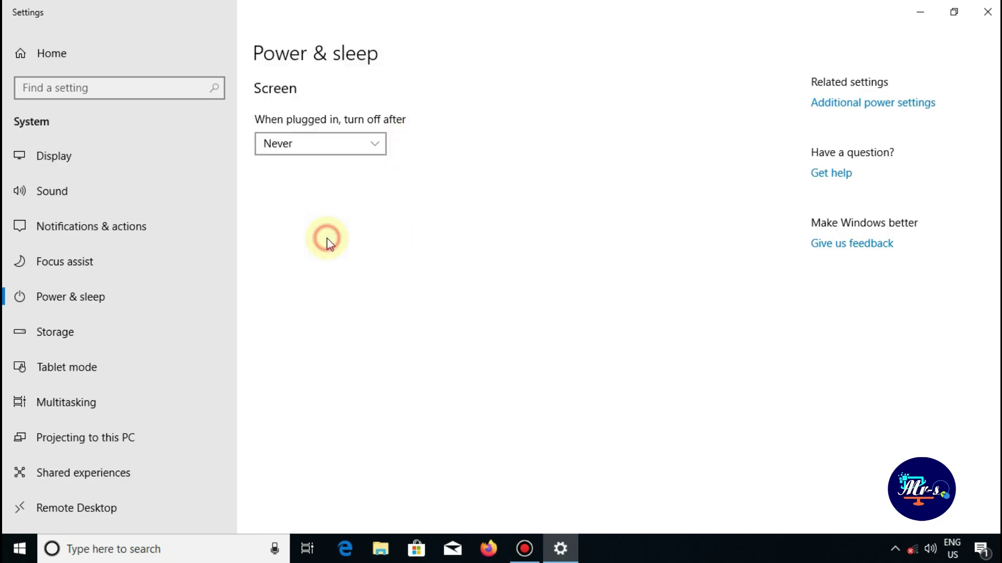
left_click(987, 12)
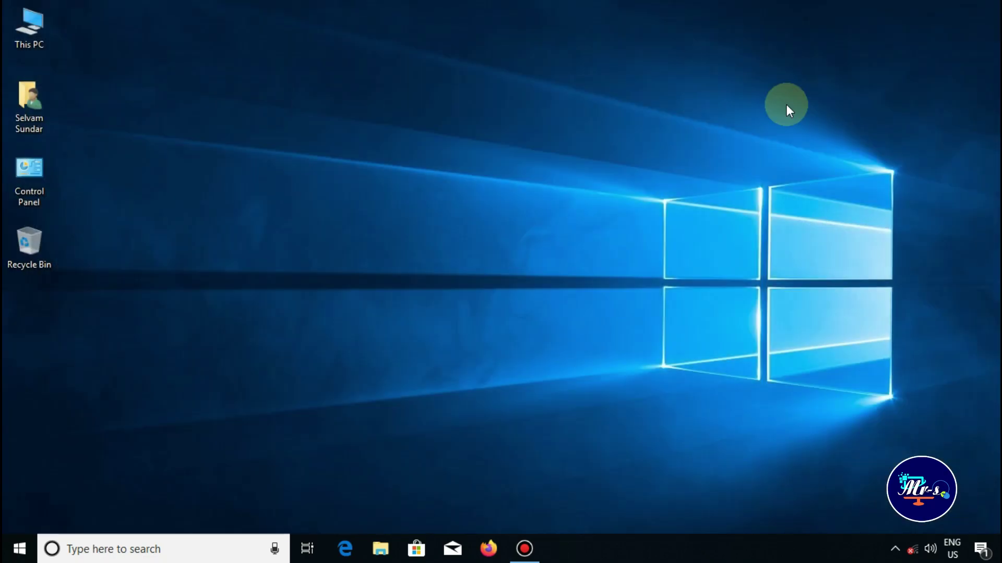
Open the Users folder on Local Disk (C:) starting from the This PC desktop icon
left_click(255, 170)
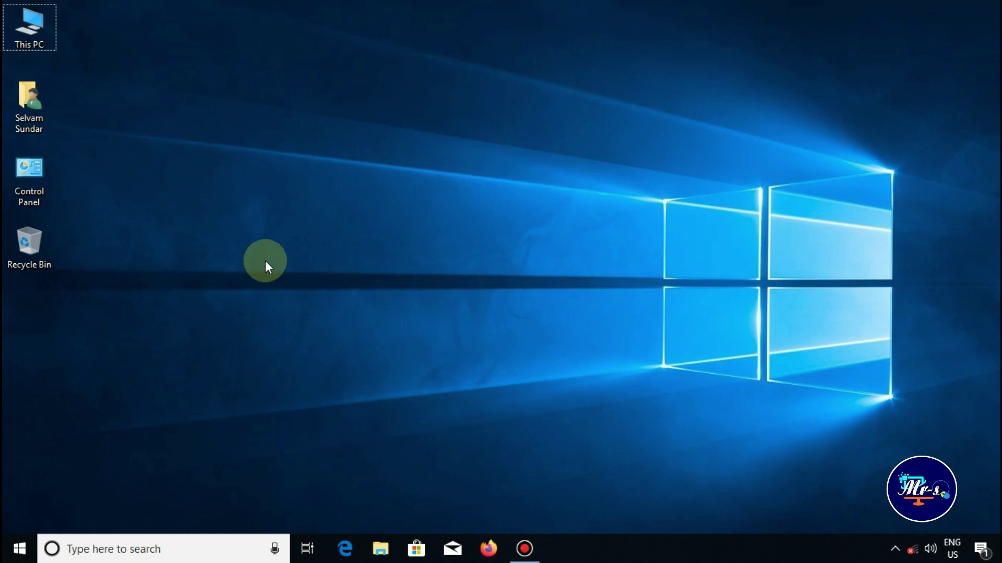
double_click(43, 24)
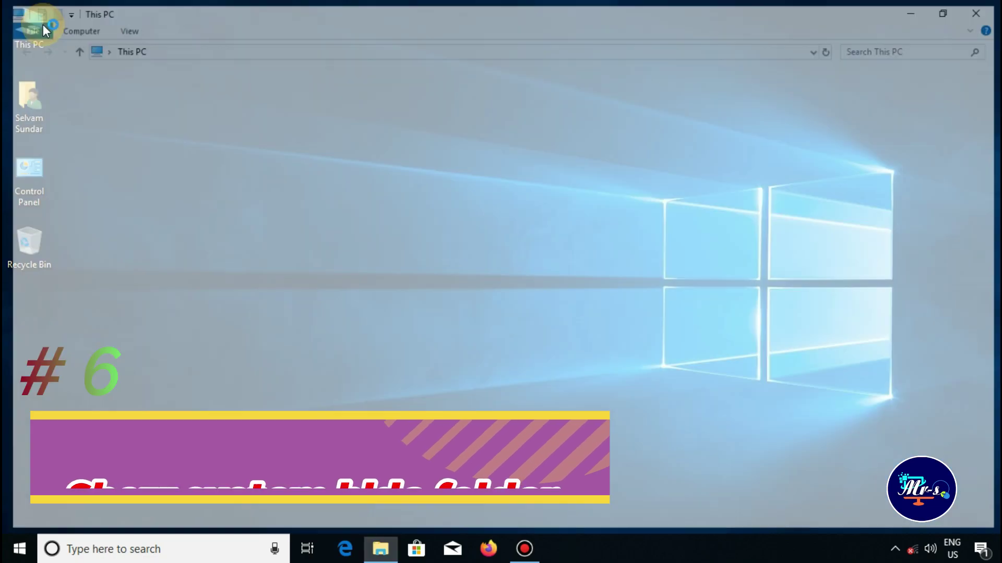
double_click(209, 204)
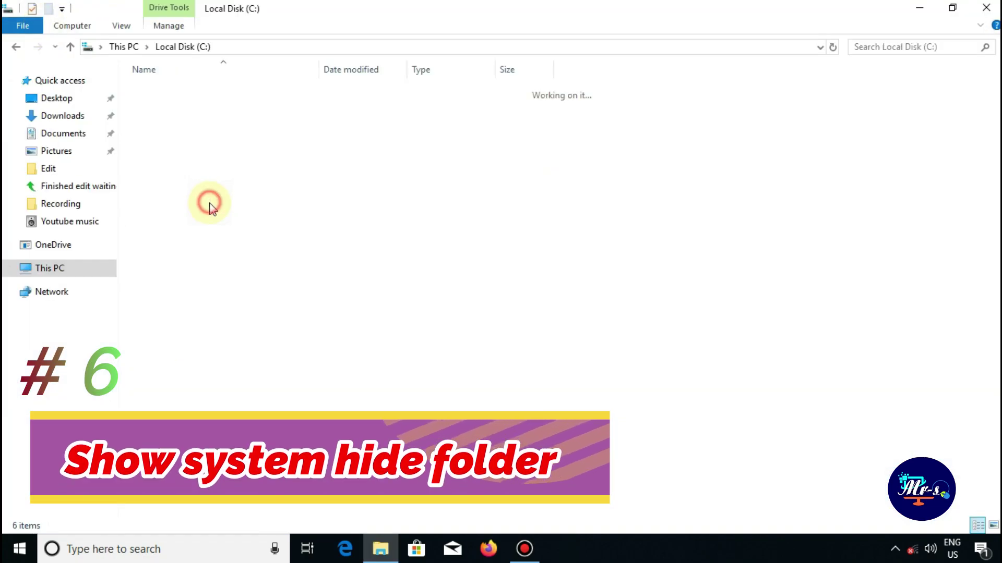
double_click(162, 152)
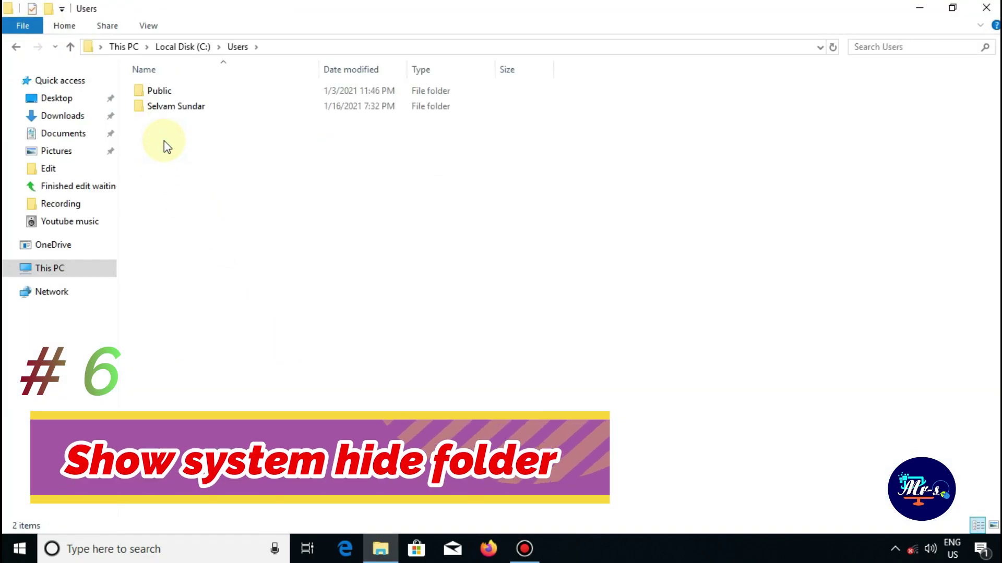
Look inside the Public folder, return to Users, and open the personal user folder
left_click(160, 93)
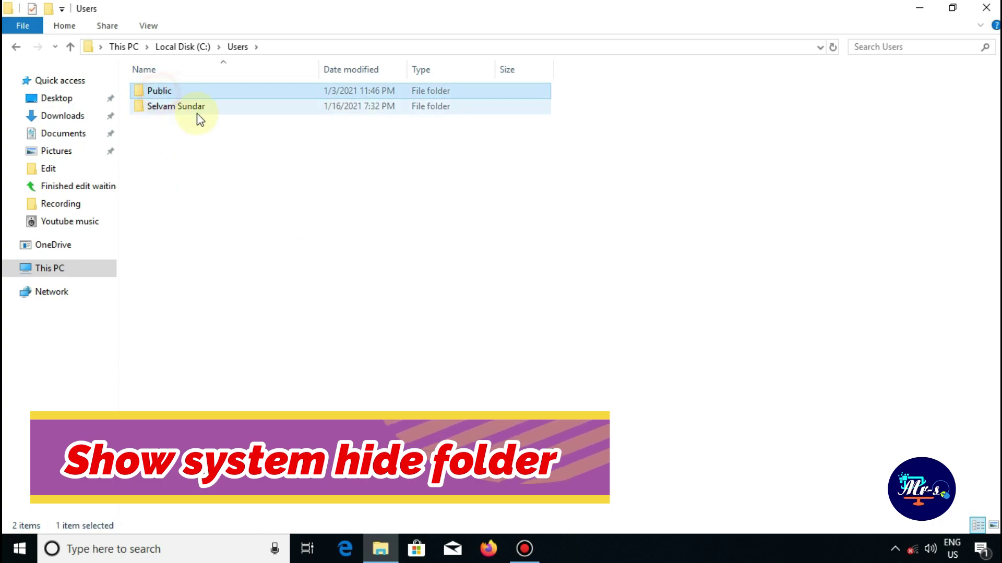
left_click(198, 113)
left_click(194, 141)
double_click(194, 93)
key("alt+Left")
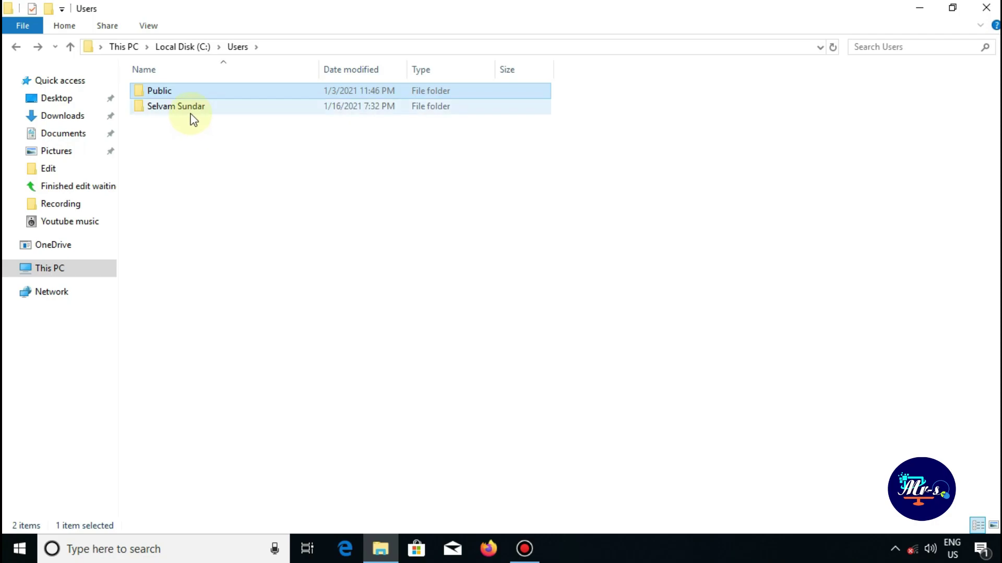
double_click(190, 107)
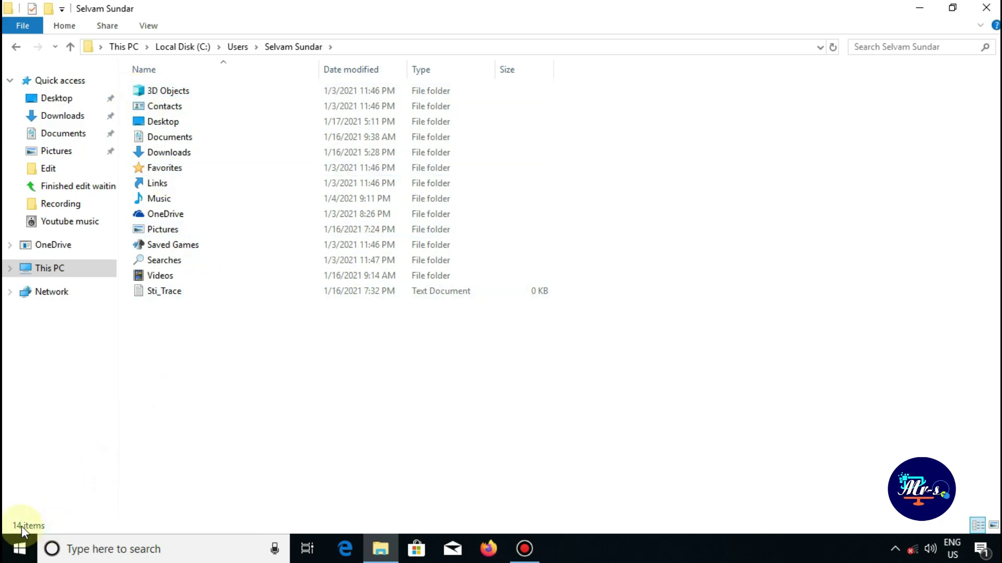
Start the screen drawing tool and draw a red rectangle around the folder's item count
key("ctrl+alt+d")
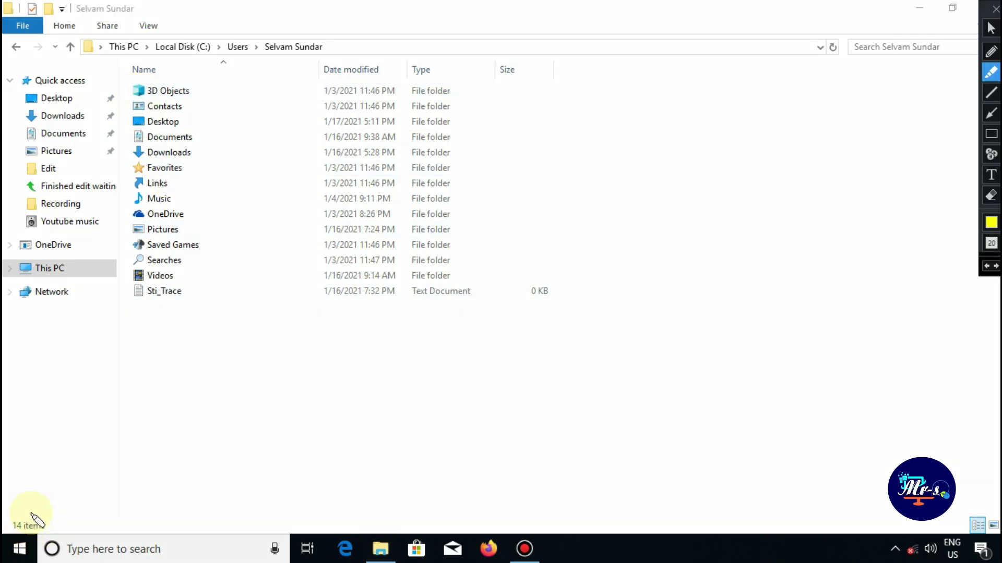
left_click(991, 222)
left_click(849, 78)
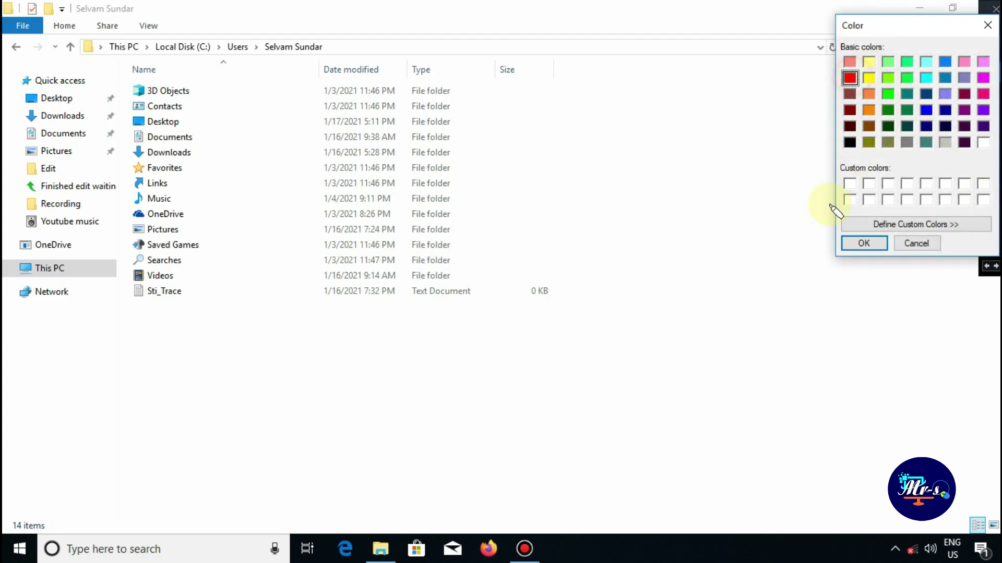
left_click(988, 26)
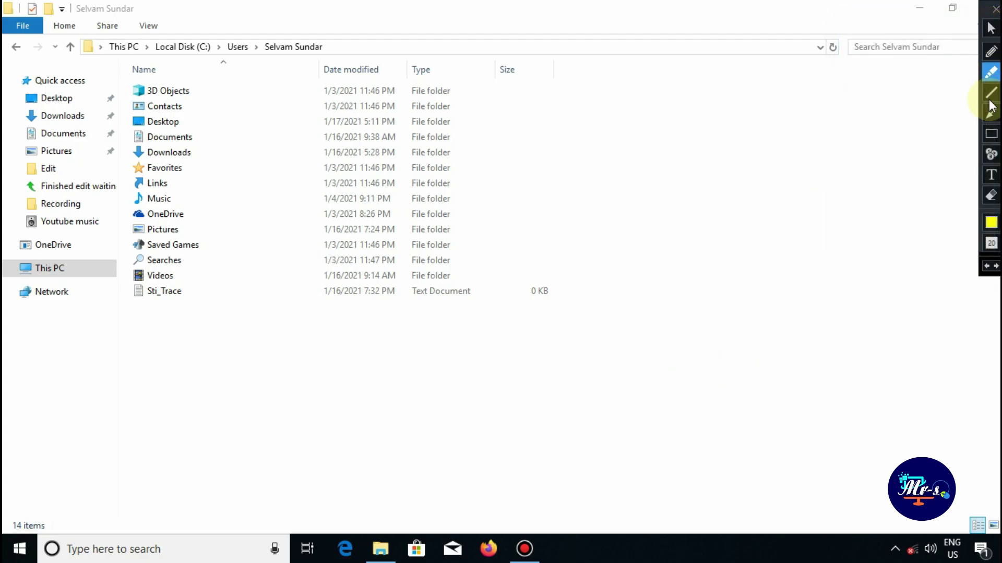
left_click(991, 133)
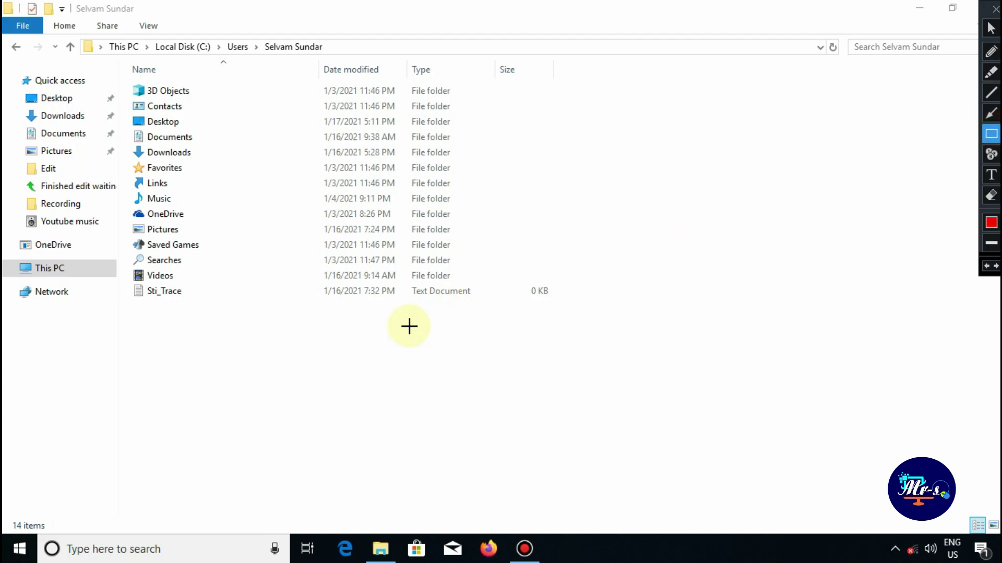
left_click_drag(4, 506, 64, 541)
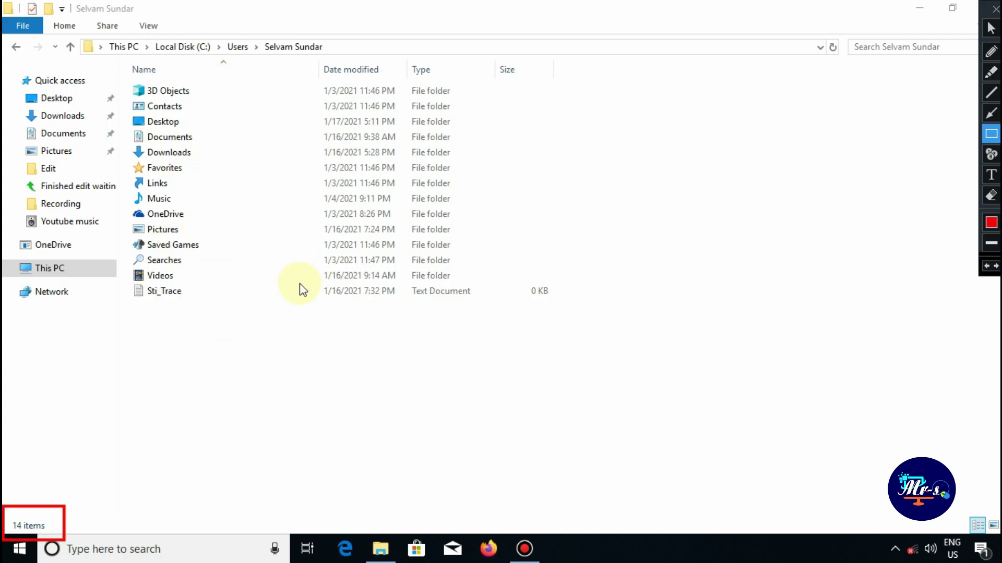
Return to the Users folder and set Folder Options to show hidden files, folders, and drives
key("BackSpace")
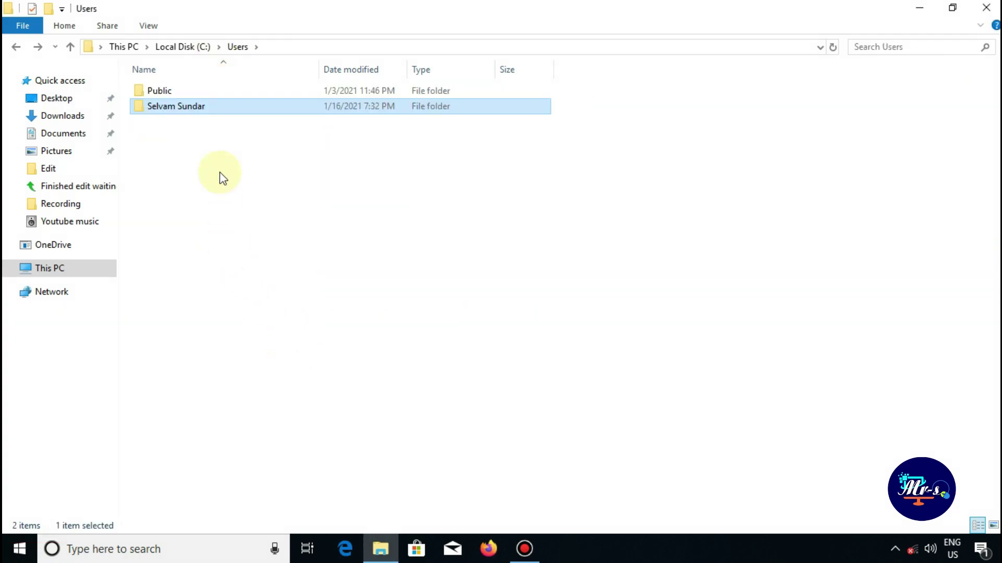
left_click(240, 220)
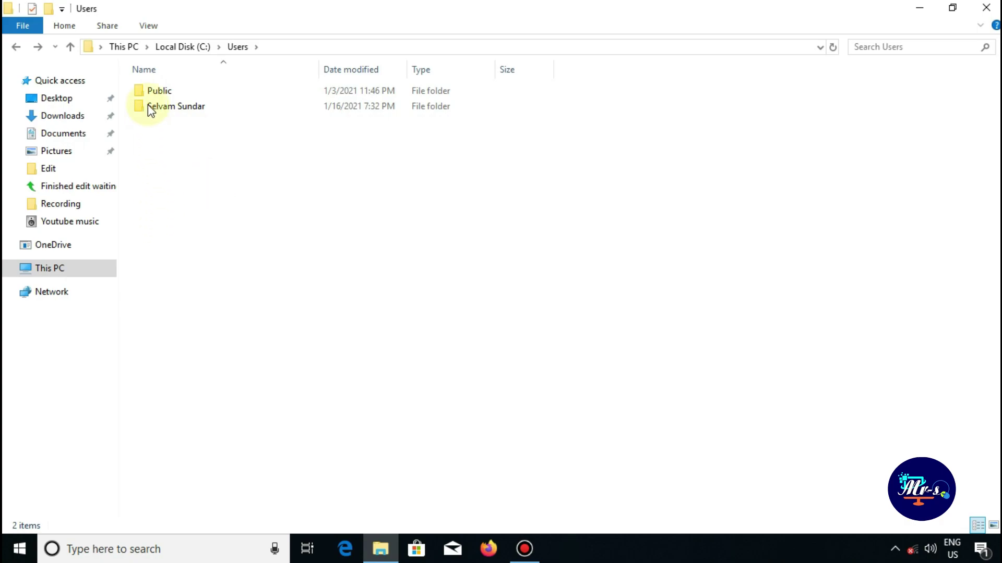
left_click(149, 27)
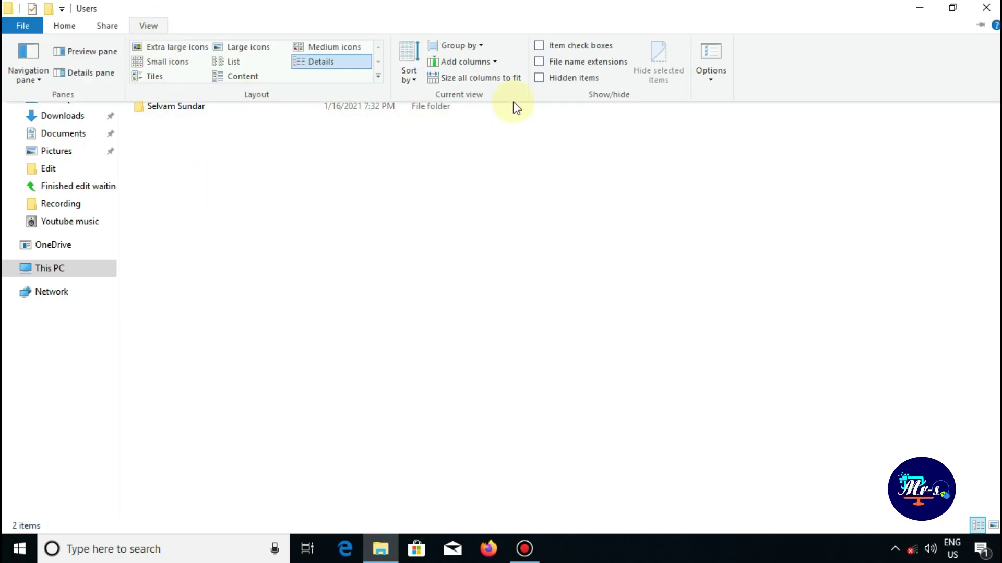
left_click(699, 47)
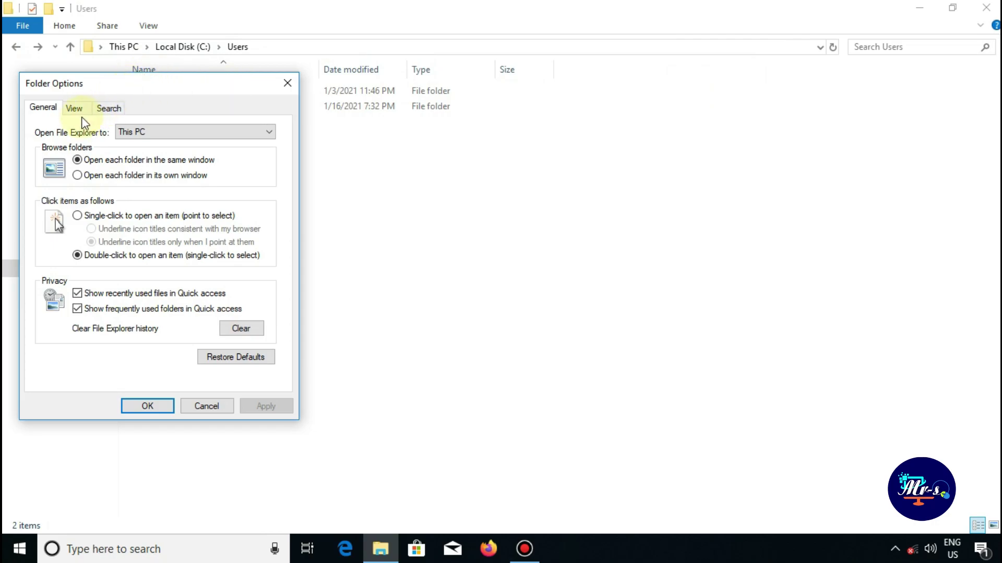
left_click(77, 108)
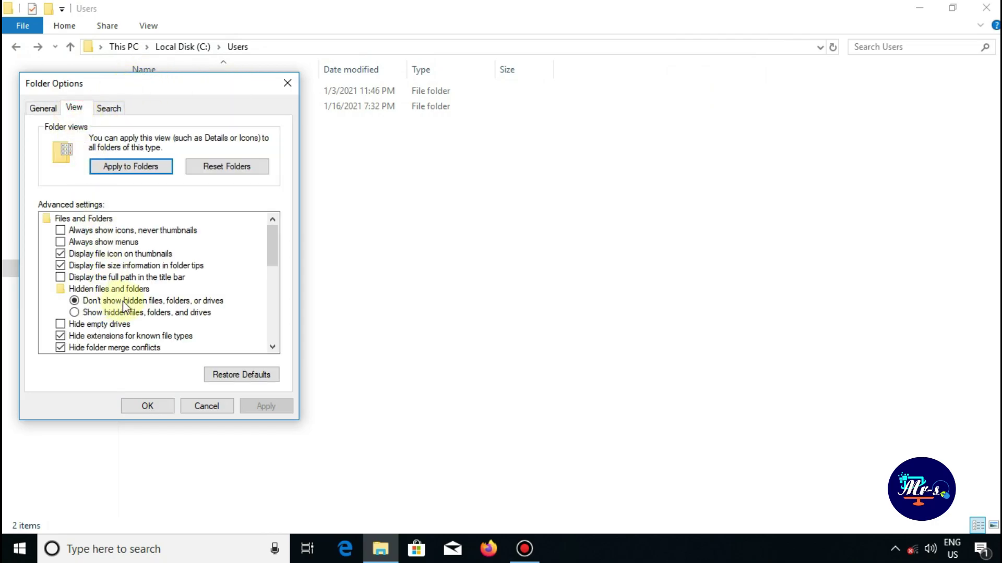
left_click(138, 313)
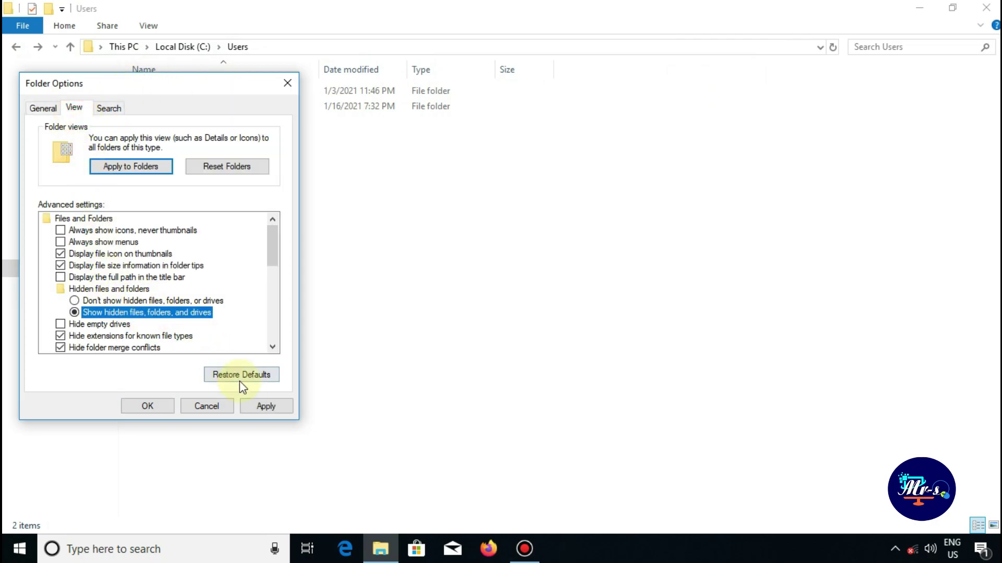
left_click(255, 405)
left_click(152, 404)
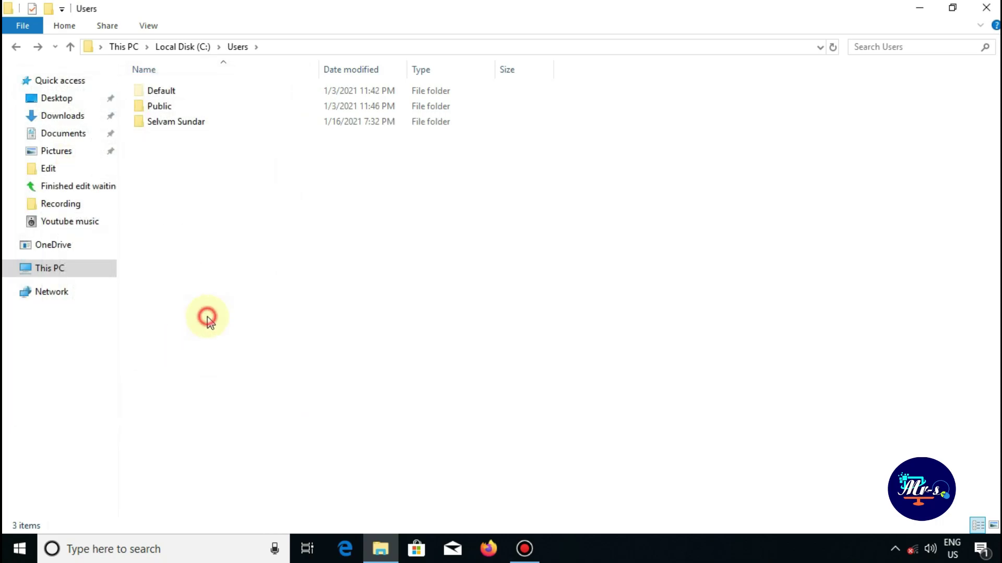
Check the Public, personal and Default folders inside Users, and open the personal user folder
left_click(159, 107)
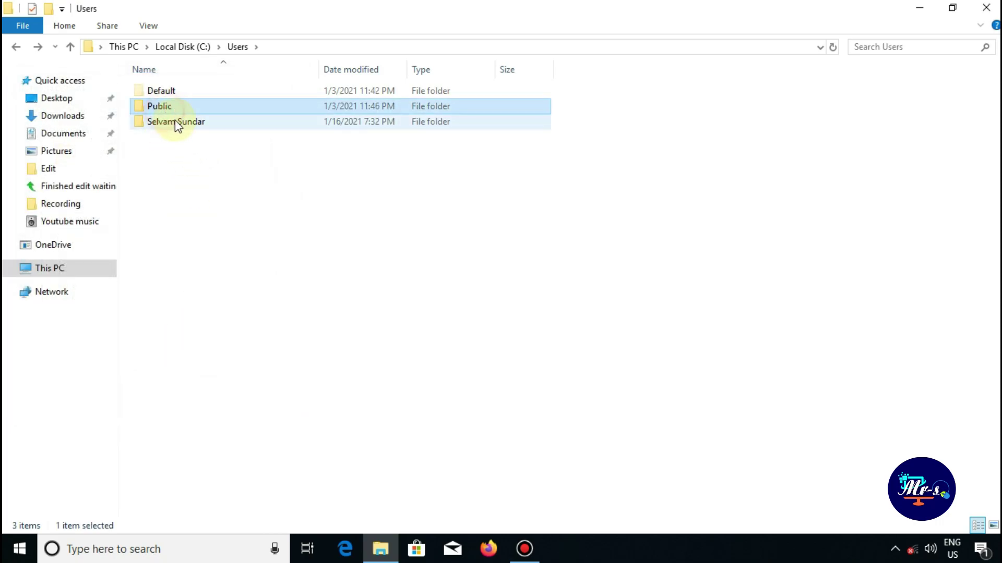
left_click(176, 124)
left_click(167, 91)
left_click(202, 177)
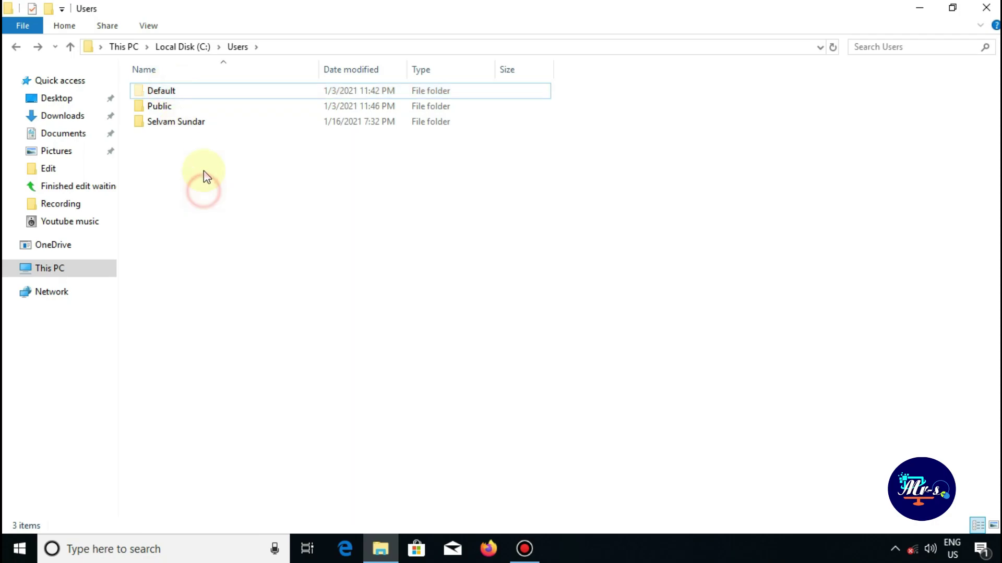
mouse_move(199, 129)
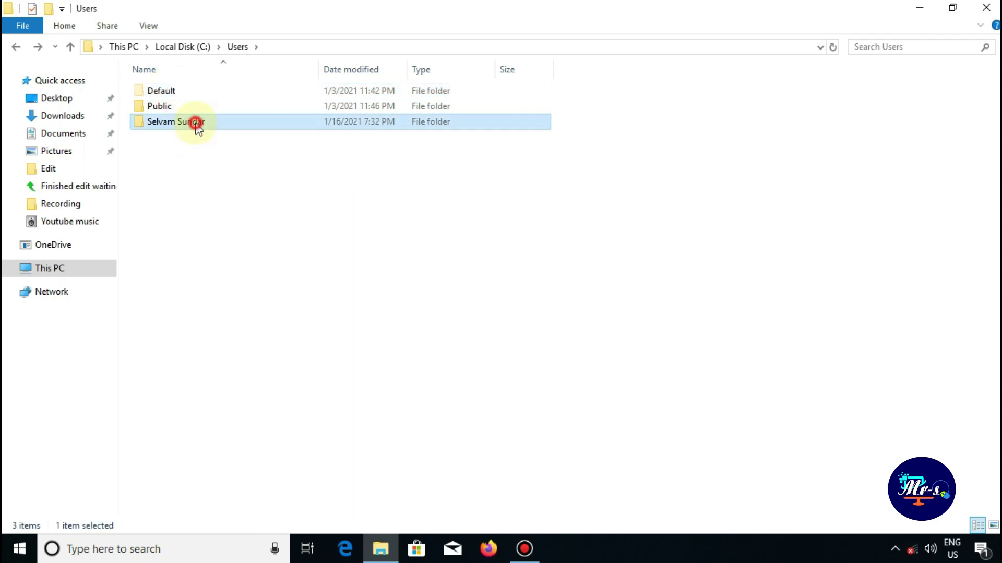
double_click(197, 123)
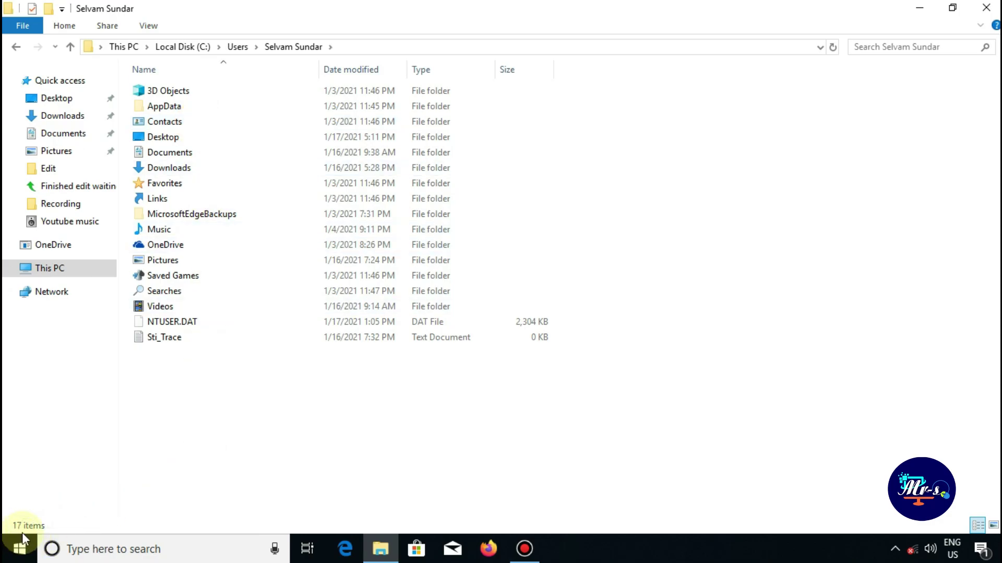
Point out the MicrosoftEdgeBackups and AppData folders and the NTUSER.DAT file in the personal user folder
left_click(174, 214)
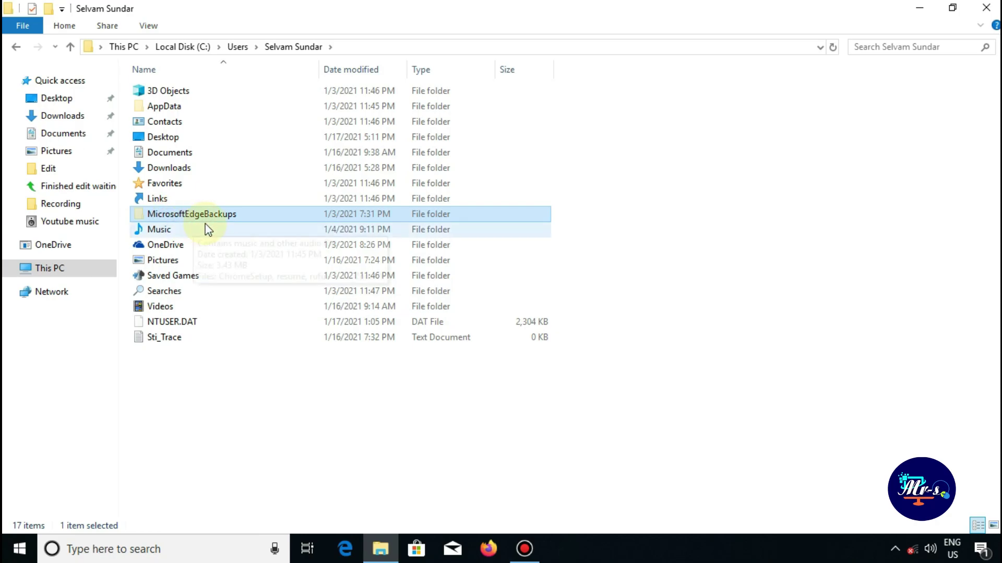
left_click(170, 106)
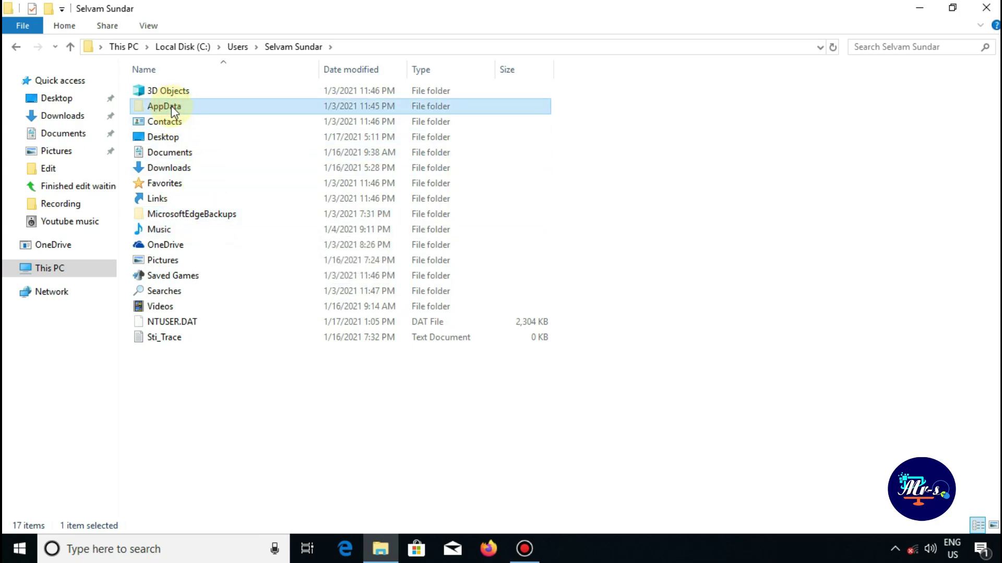
left_click(181, 326)
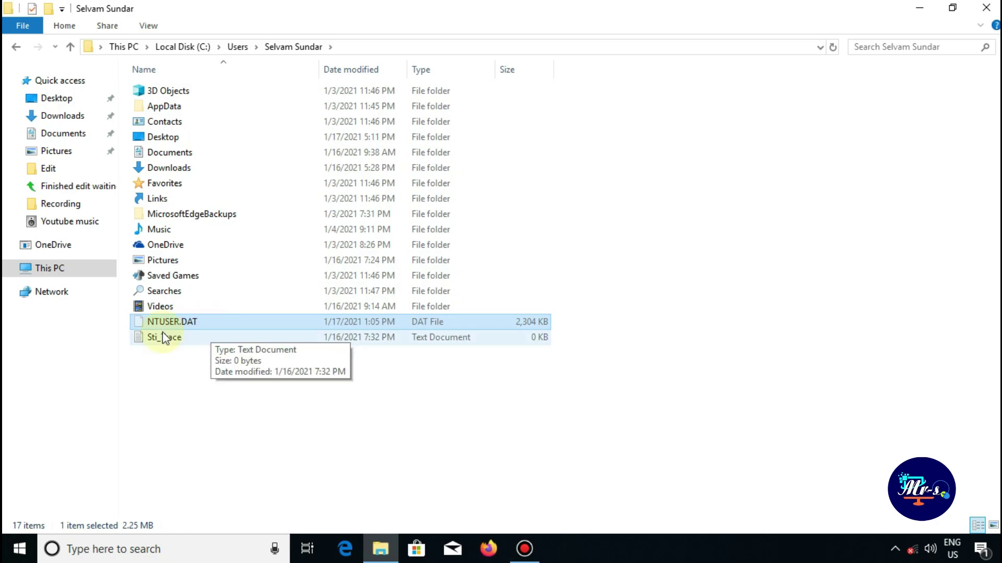
left_click(199, 416)
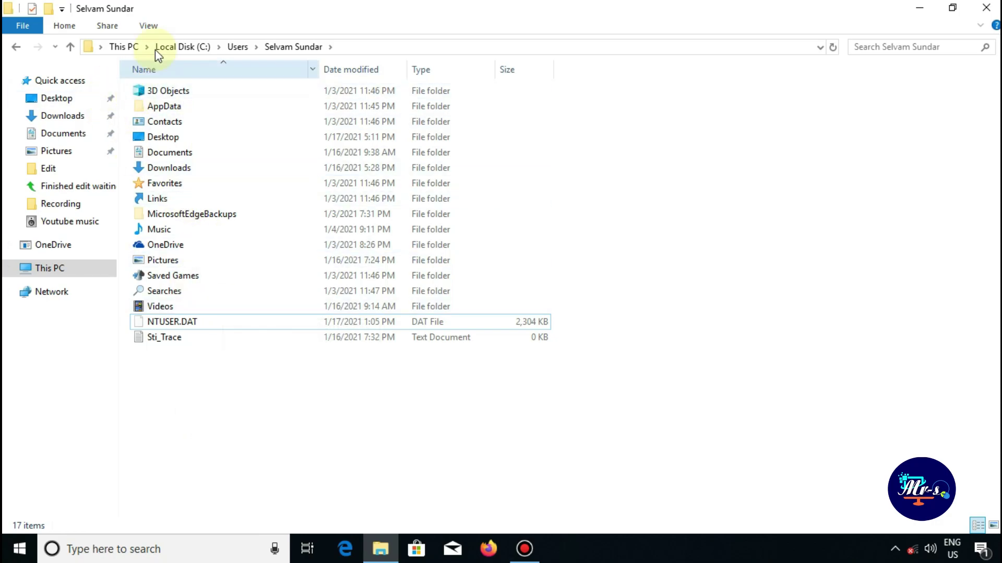
Set Folder Options to not show hidden files, folders, or drives
left_click(149, 26)
left_click(692, 59)
left_click(77, 110)
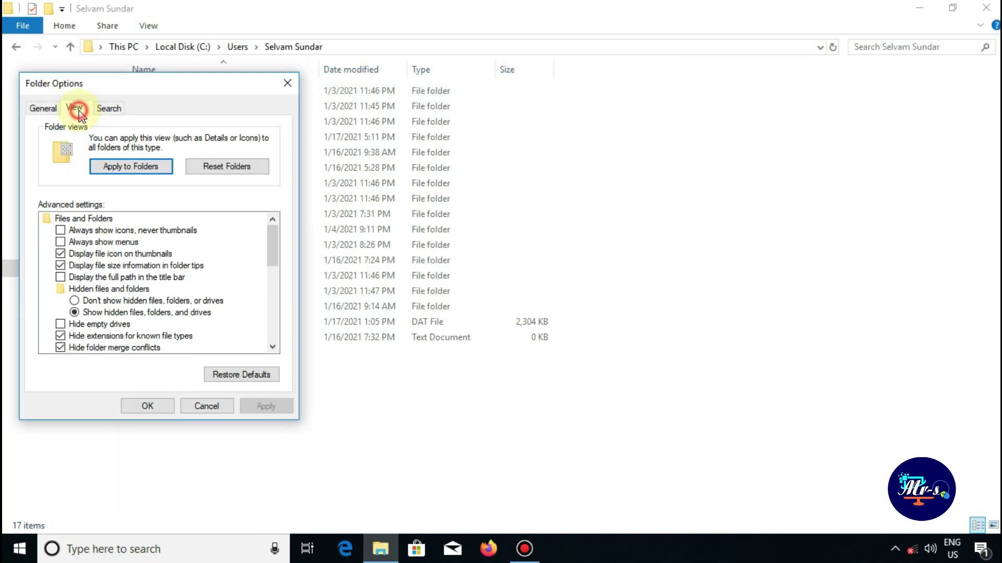
left_click(95, 301)
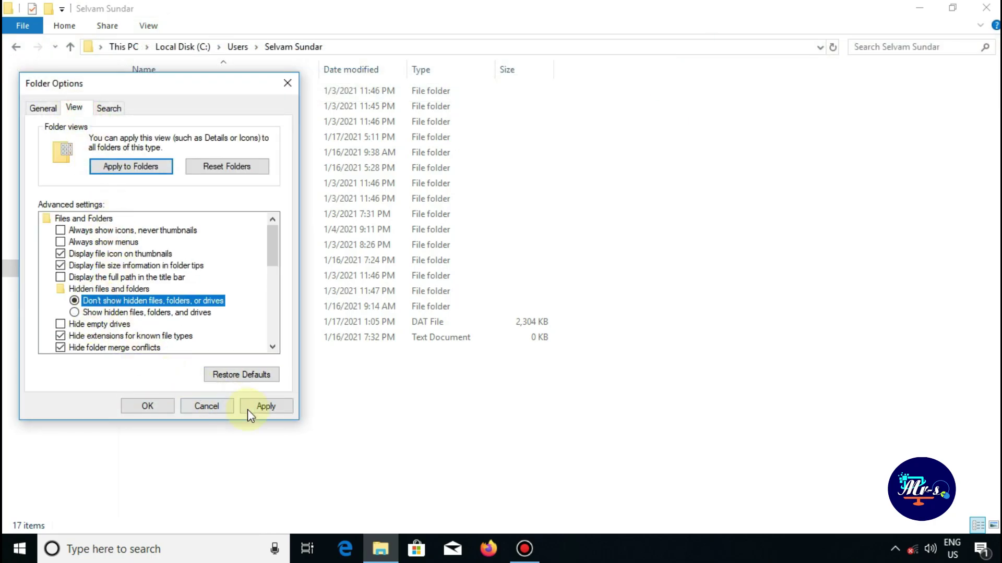
left_click(255, 406)
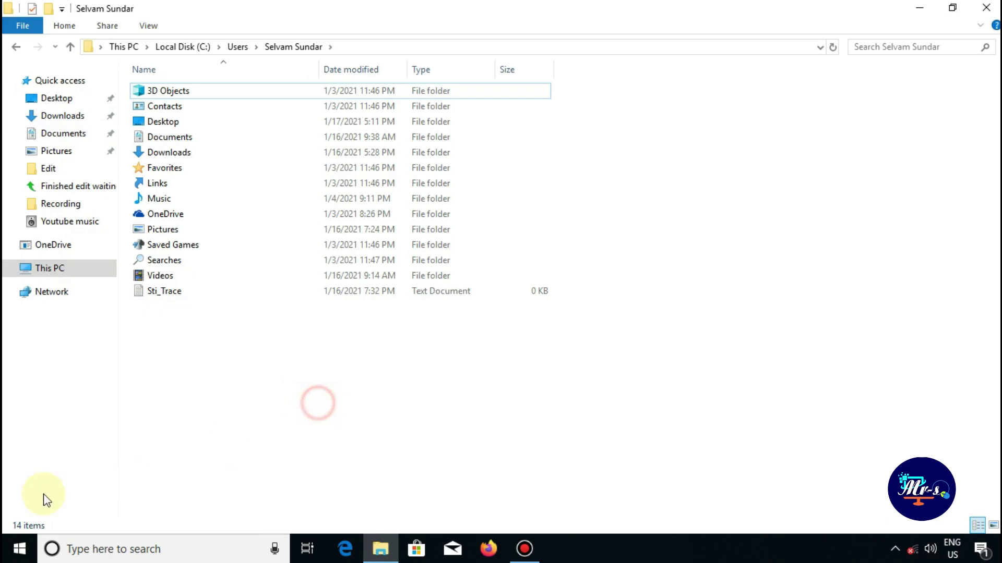
Go back to the Users folder to check its contents and close the File Explorer window
key("alt+Left")
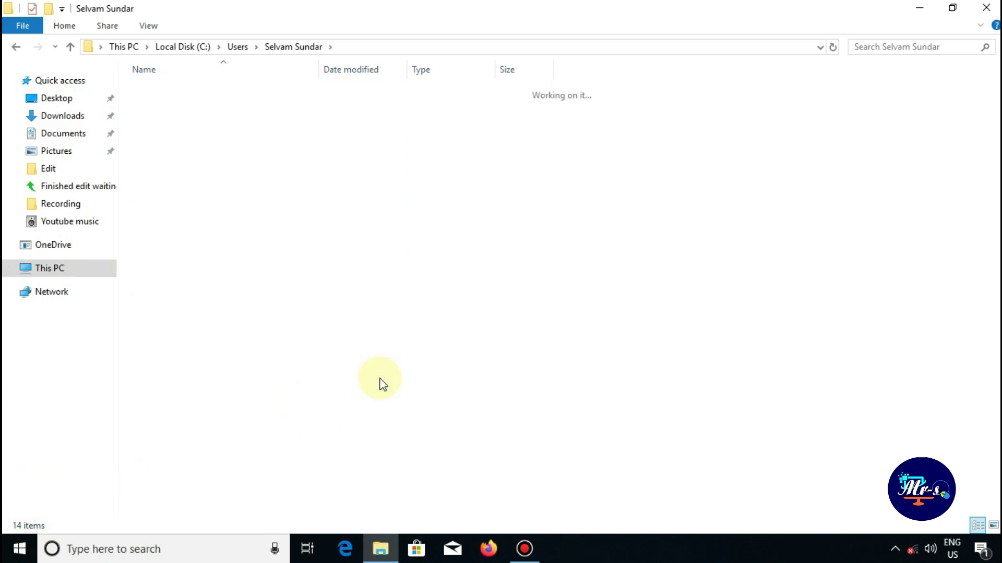
left_click(255, 174)
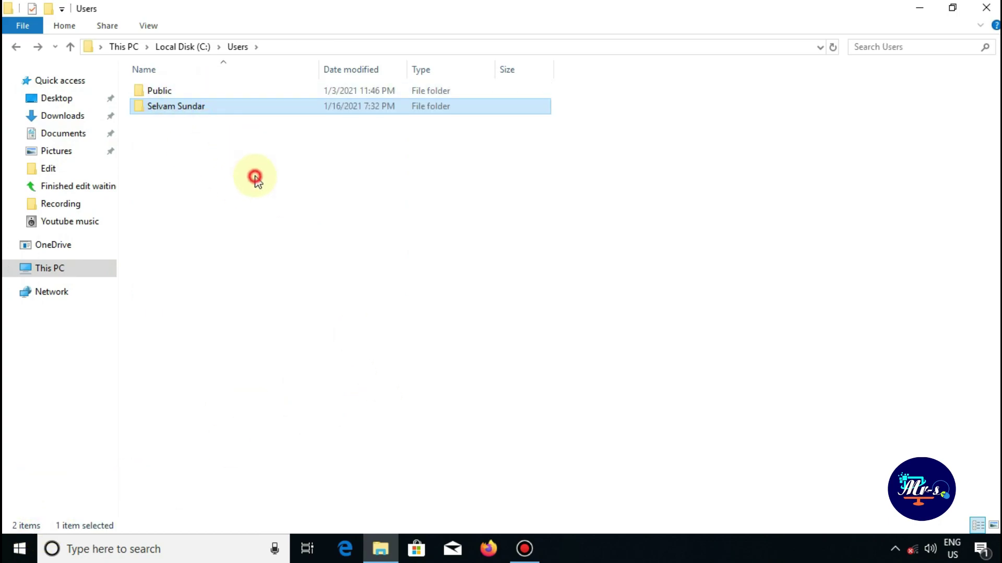
left_click(986, 7)
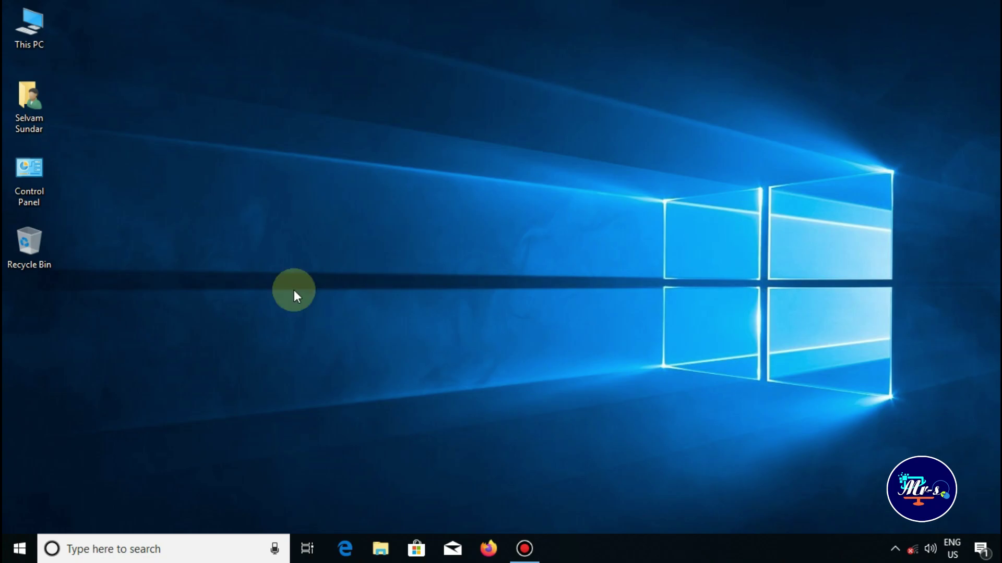
Look at the current Start menu and open the settings page for choosing which folders appear on Start
left_click(22, 550)
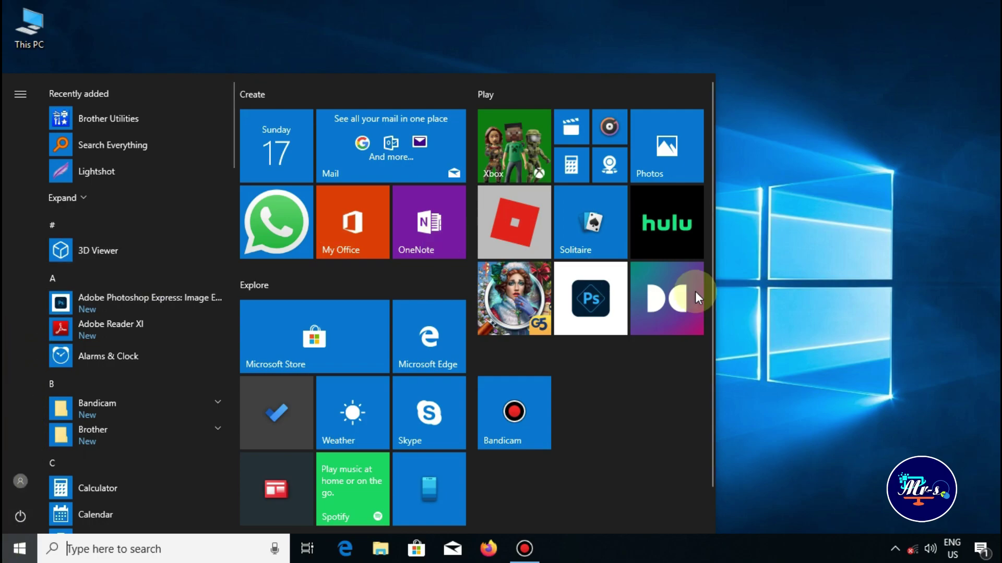
left_click(800, 309)
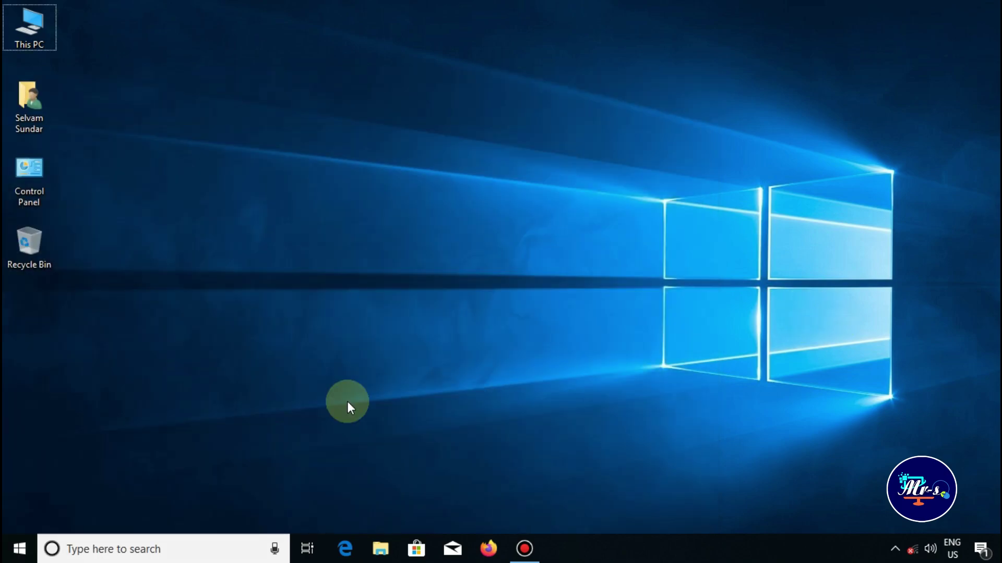
right_click(594, 552)
left_click(621, 533)
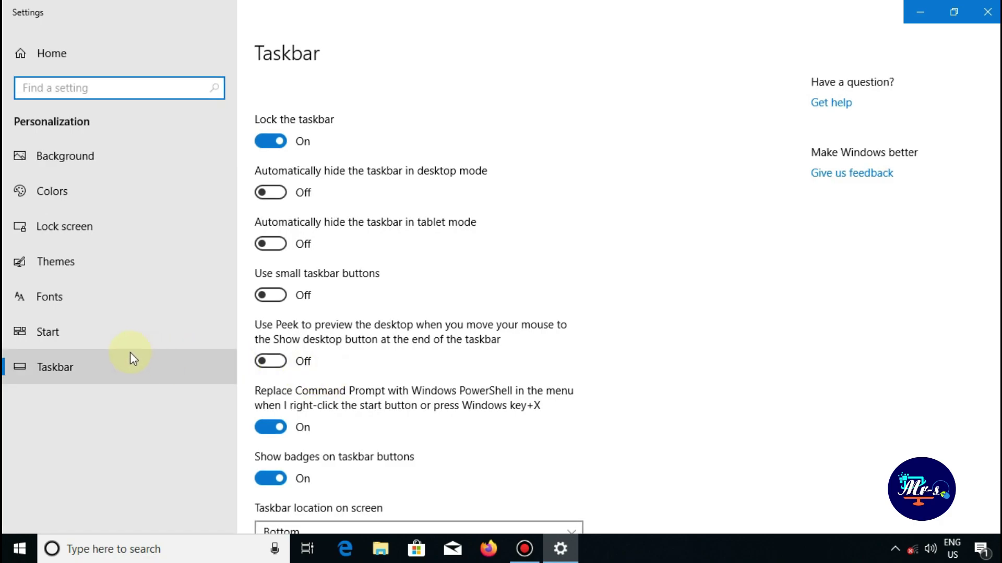
left_click(75, 337)
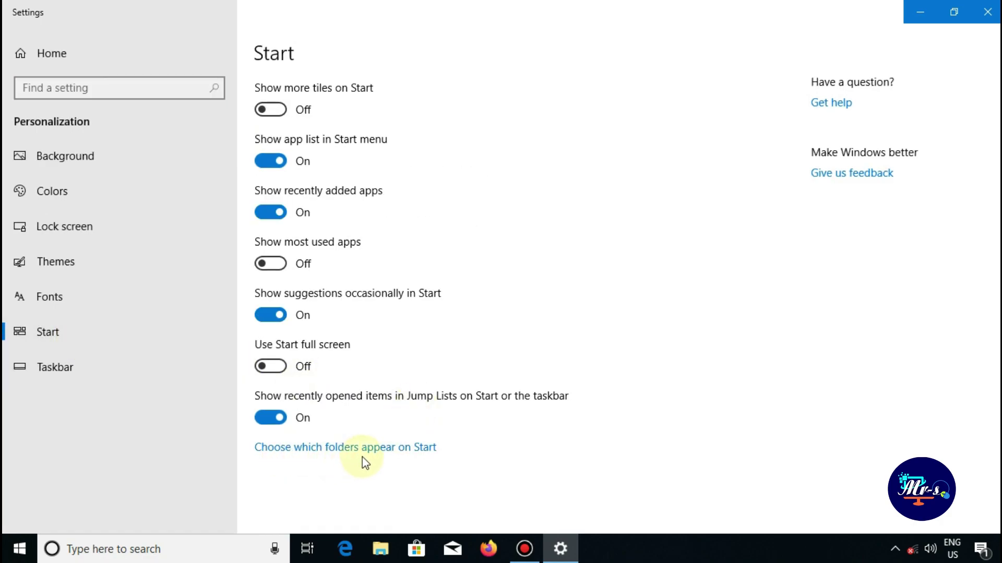
left_click(376, 449)
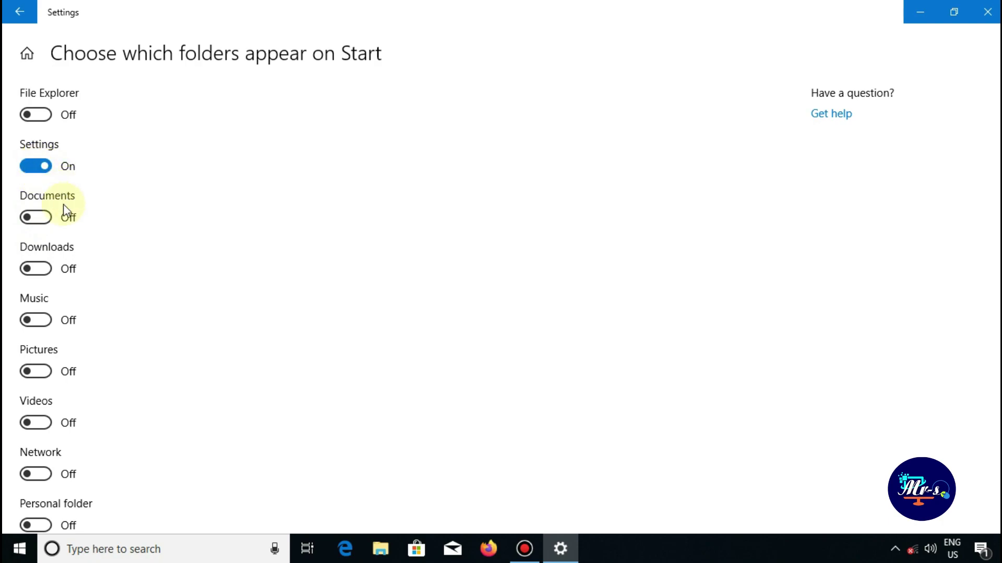
Turn on Downloads, Documents and Pictures as folders that appear on Start
left_click(42, 268)
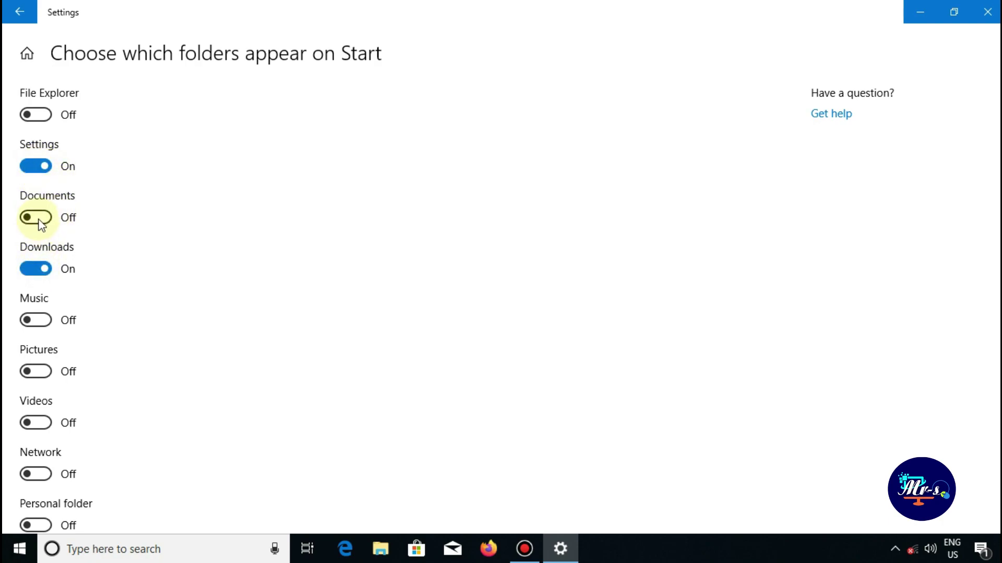
left_click(43, 217)
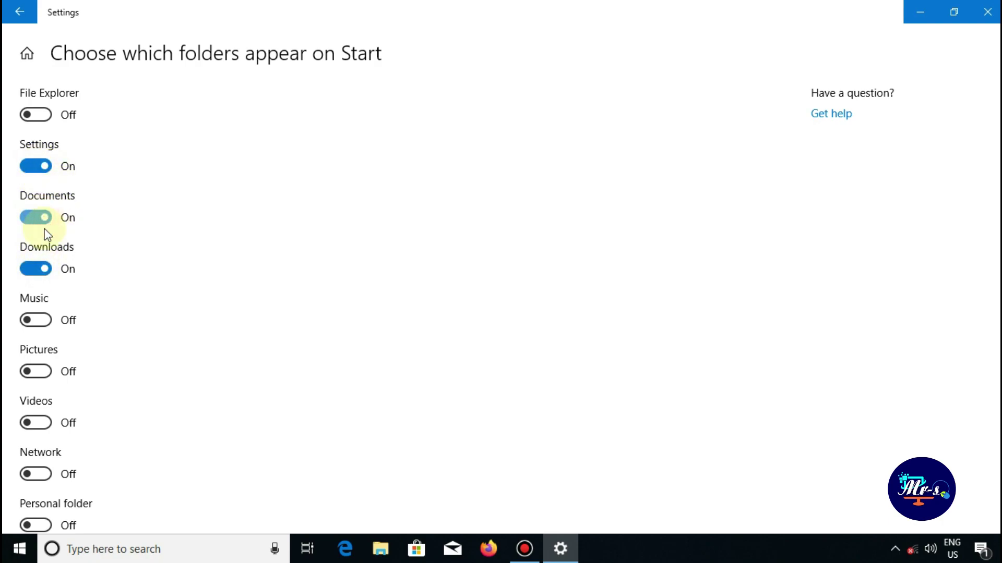
left_click(28, 374)
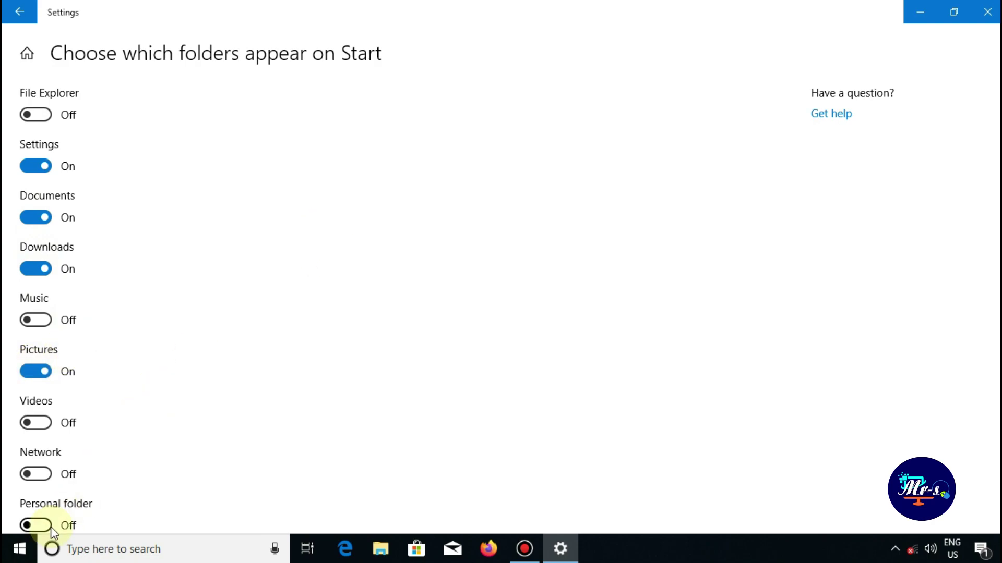
Test the new Start menu shortcuts by opening the Downloads, Documents and Pictures folders in turn
left_click(19, 548)
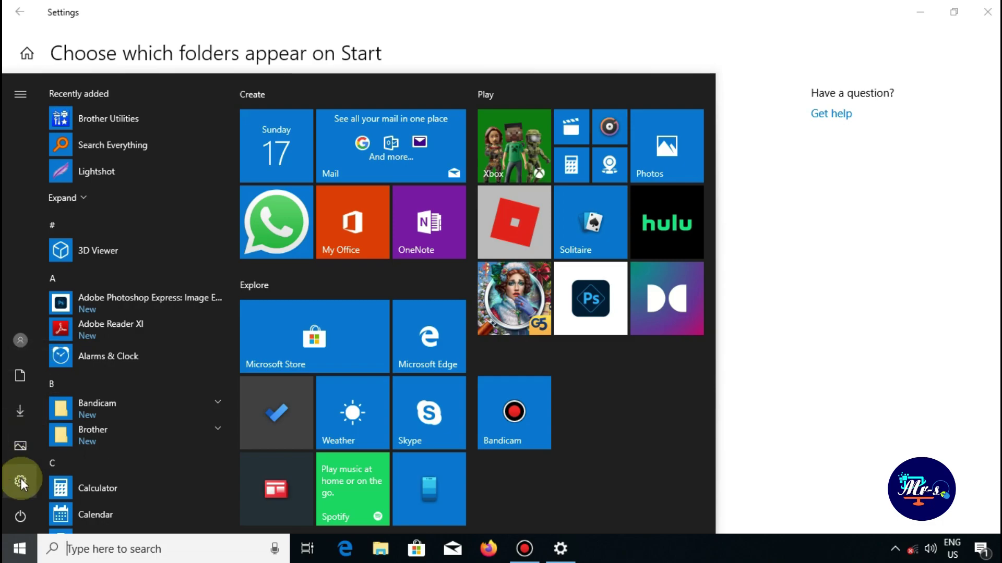
left_click(20, 411)
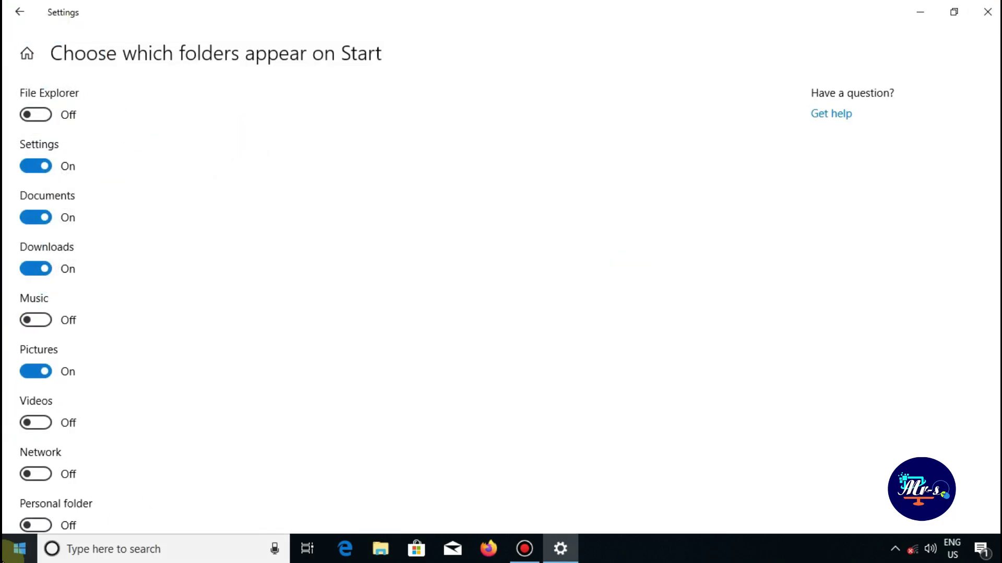
left_click(20, 549)
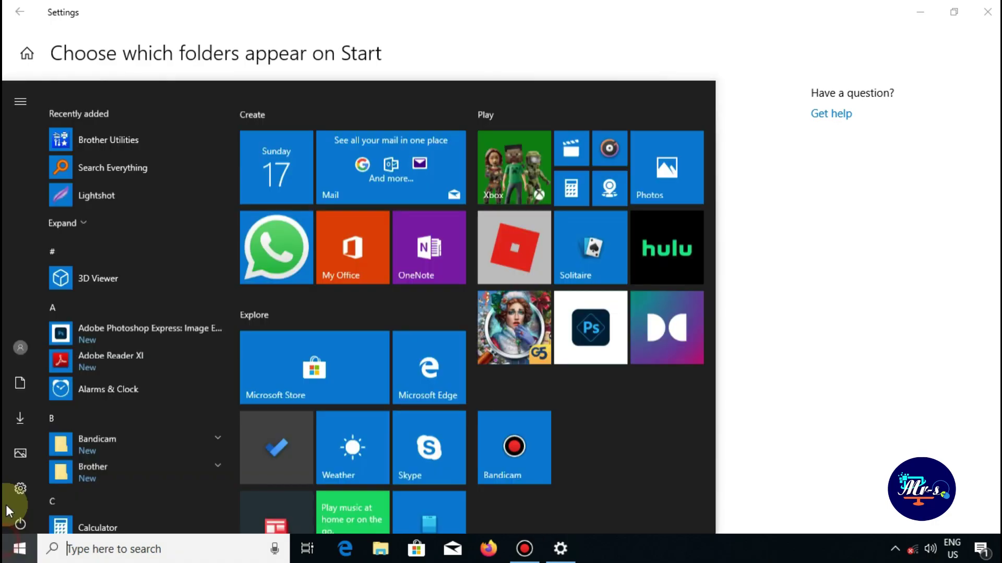
left_click(17, 376)
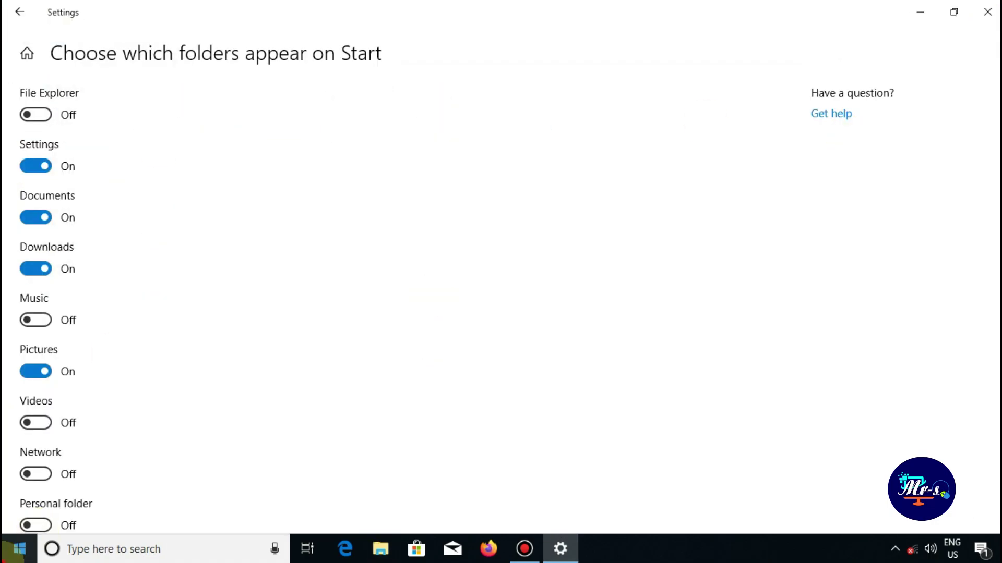
left_click(20, 549)
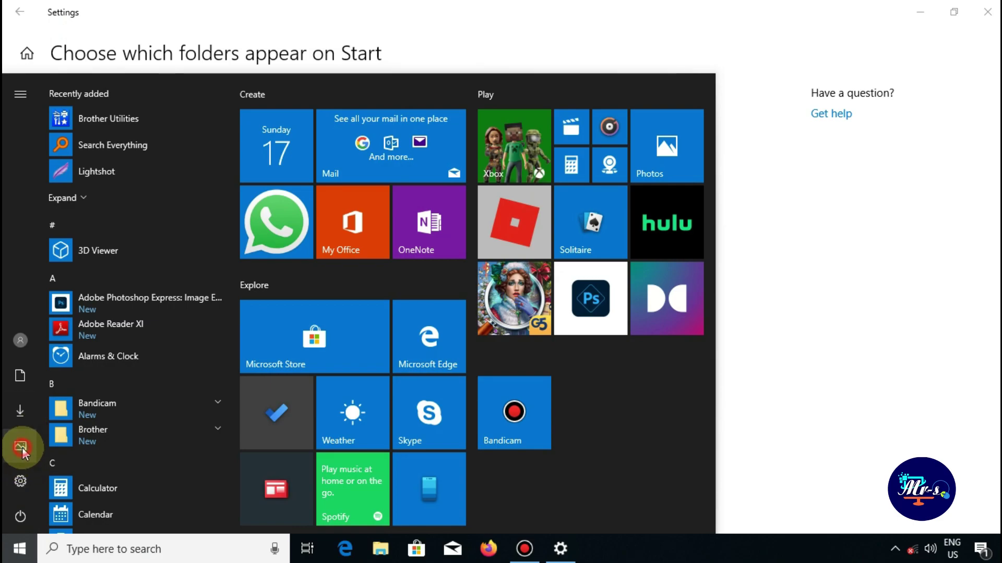
left_click(21, 447)
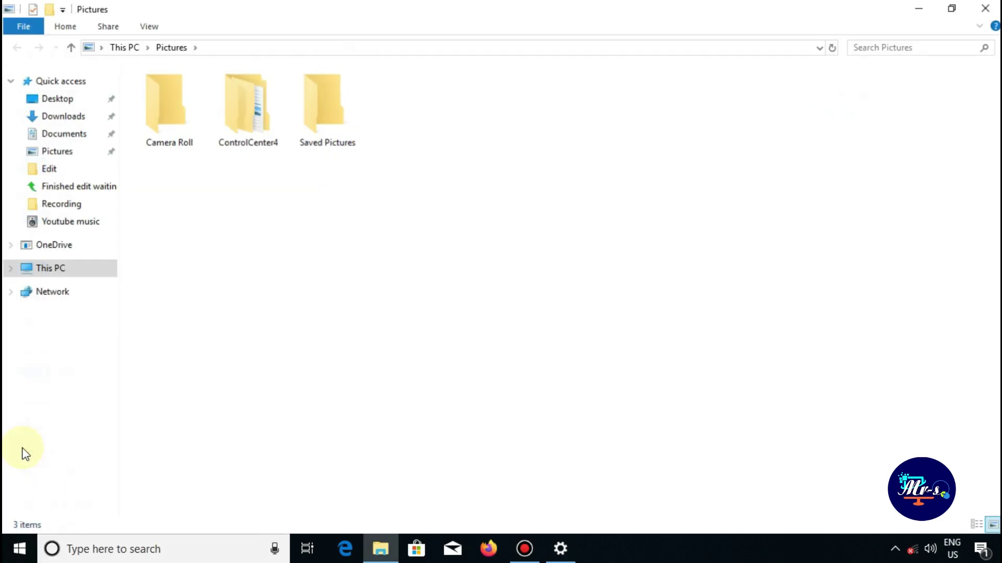
Close the Pictures folder window and review the folder shortcuts now shown on the Start menu
left_click(986, 8)
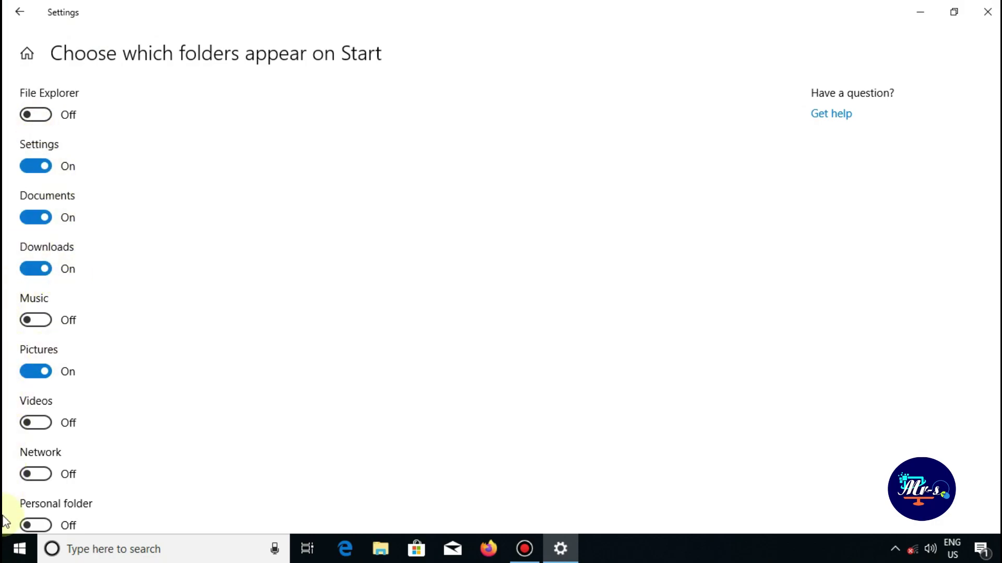
left_click(13, 552)
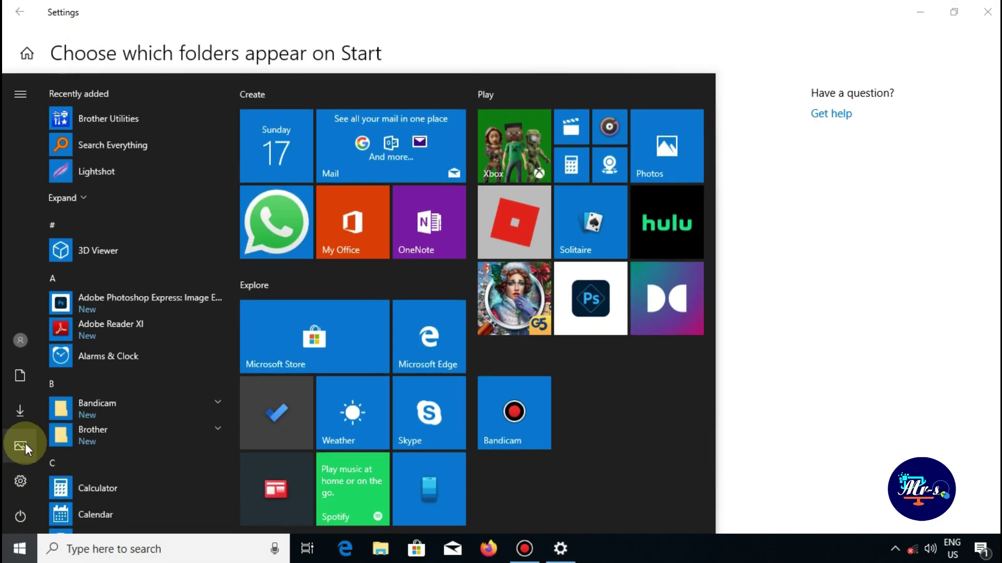
left_click(19, 548)
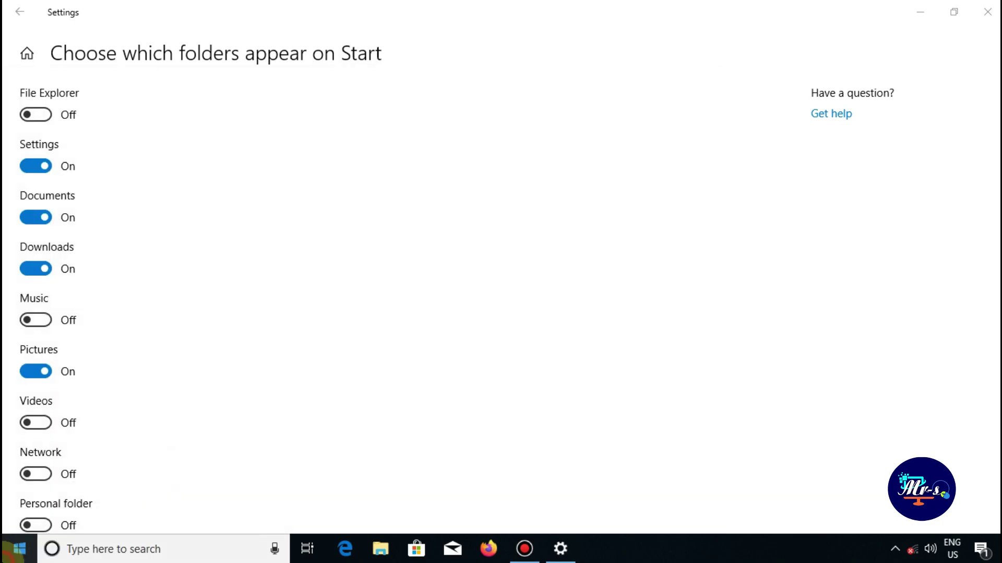
Turn off Documents, Downloads and Pictures for Start, leave Settings turned on, and close the settings window
left_click(35, 166)
left_click(35, 217)
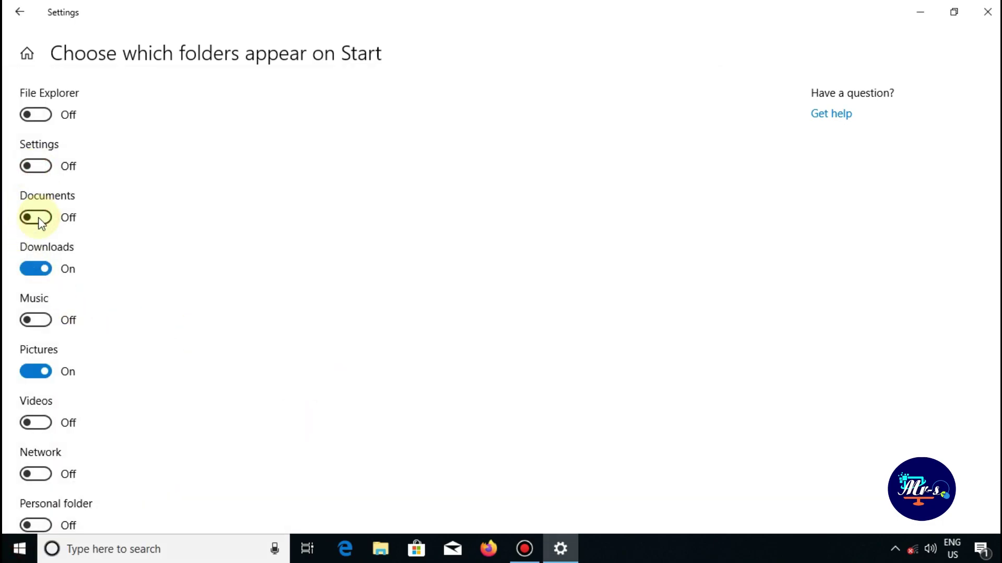
left_click(33, 371)
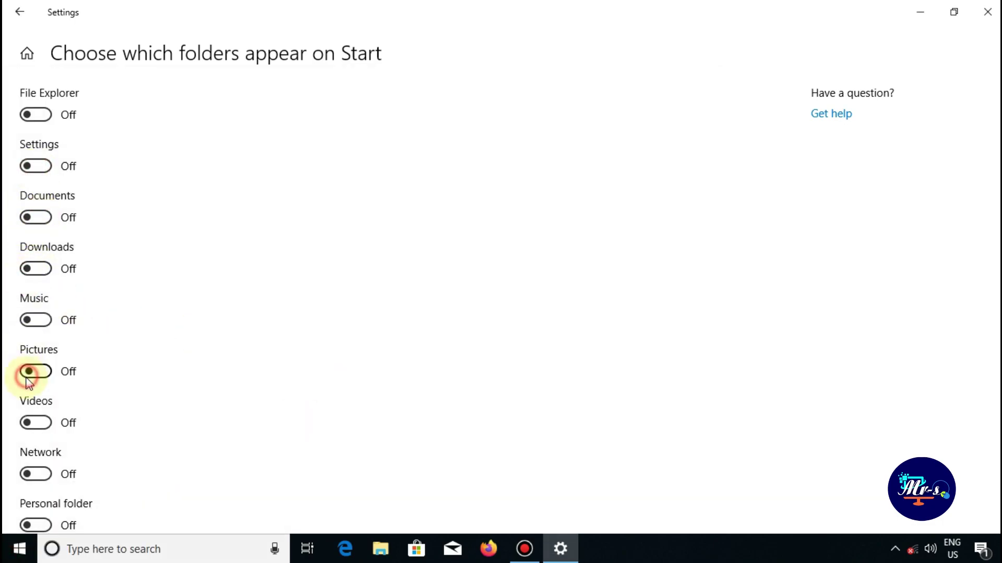
left_click(44, 168)
left_click(987, 12)
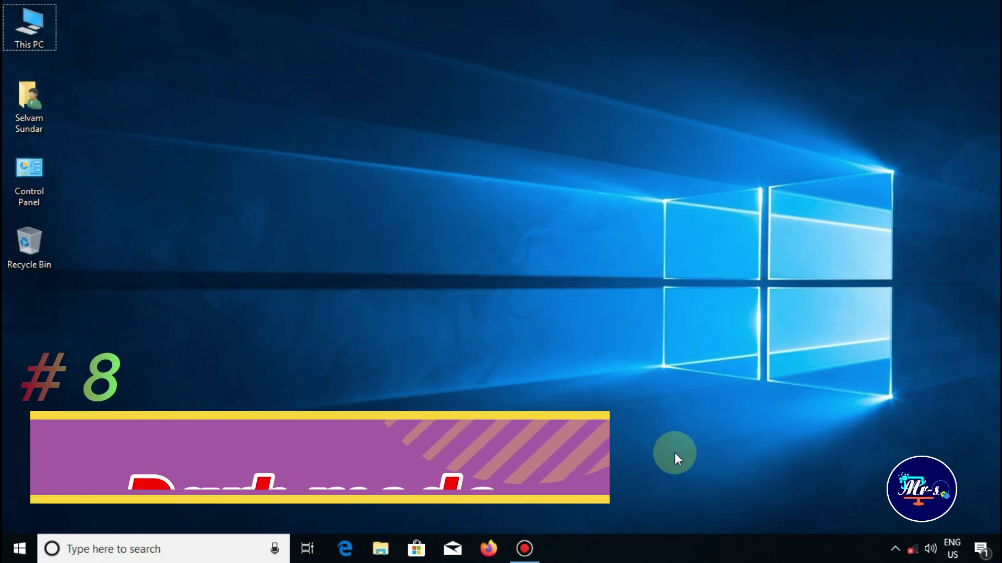
Open the Colors page of the personalization settings and set the default app mode to Dark
right_click(600, 548)
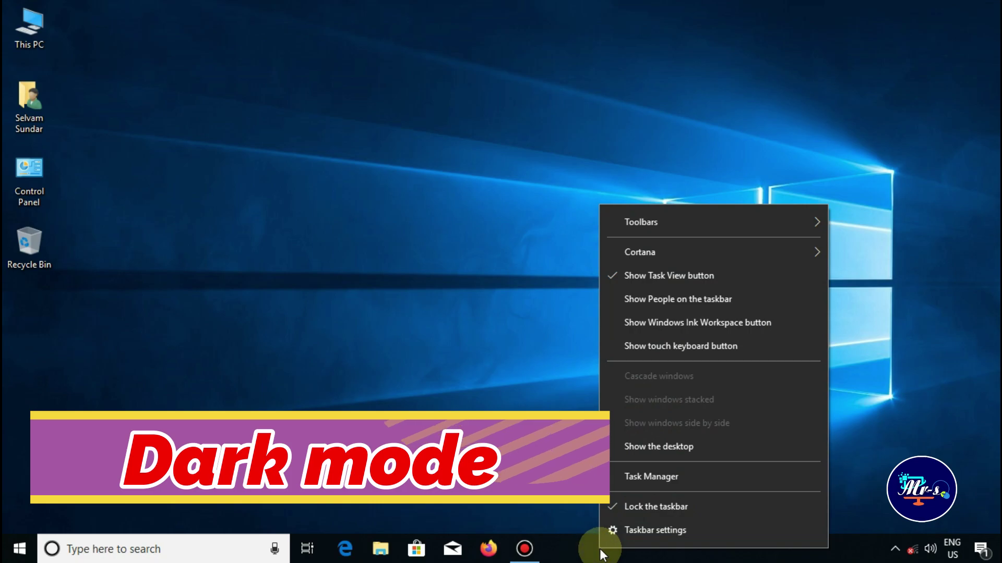
left_click(618, 530)
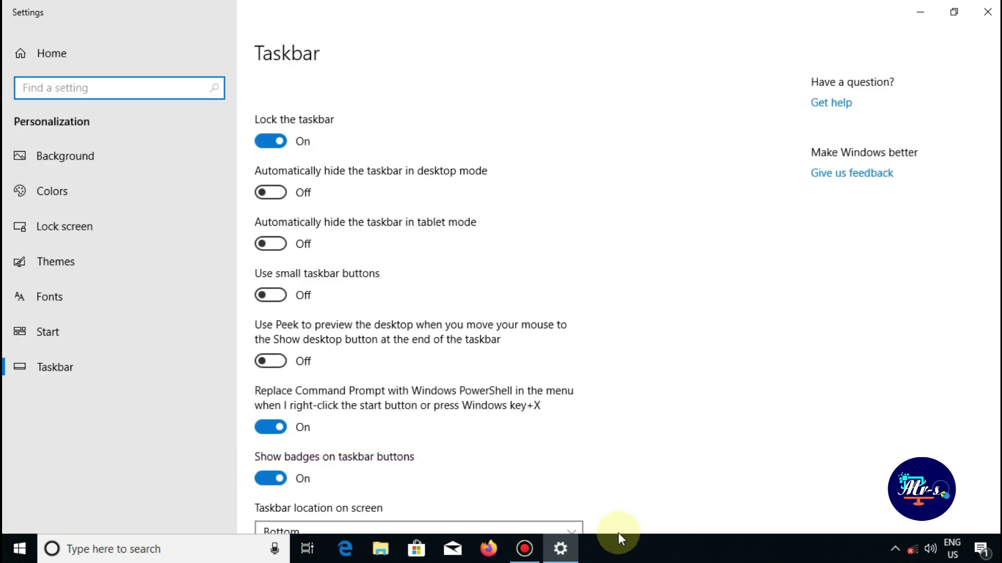
left_click(70, 198)
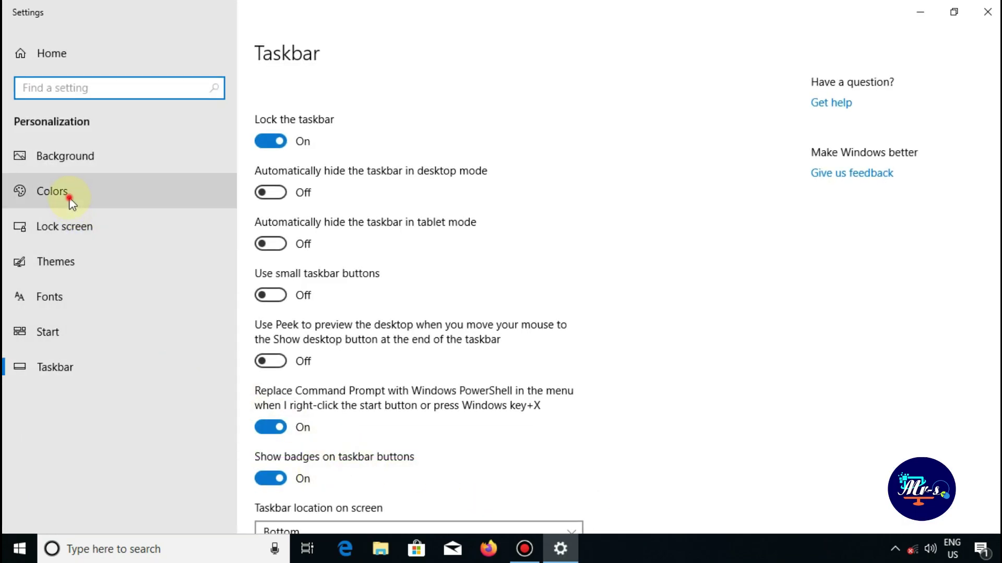
scroll(421, 290, "down", 2)
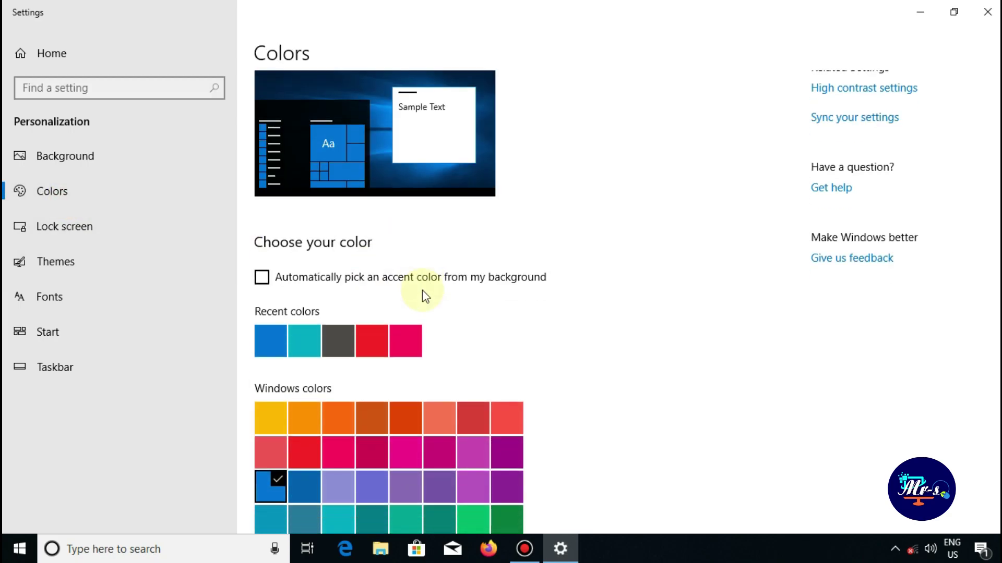
scroll(422, 290, "down", 8)
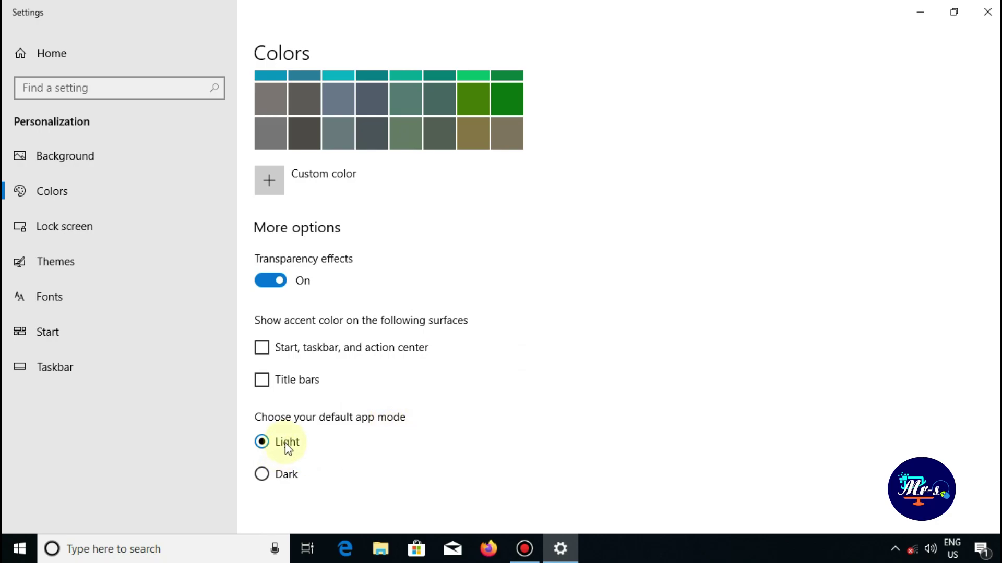
left_click(280, 476)
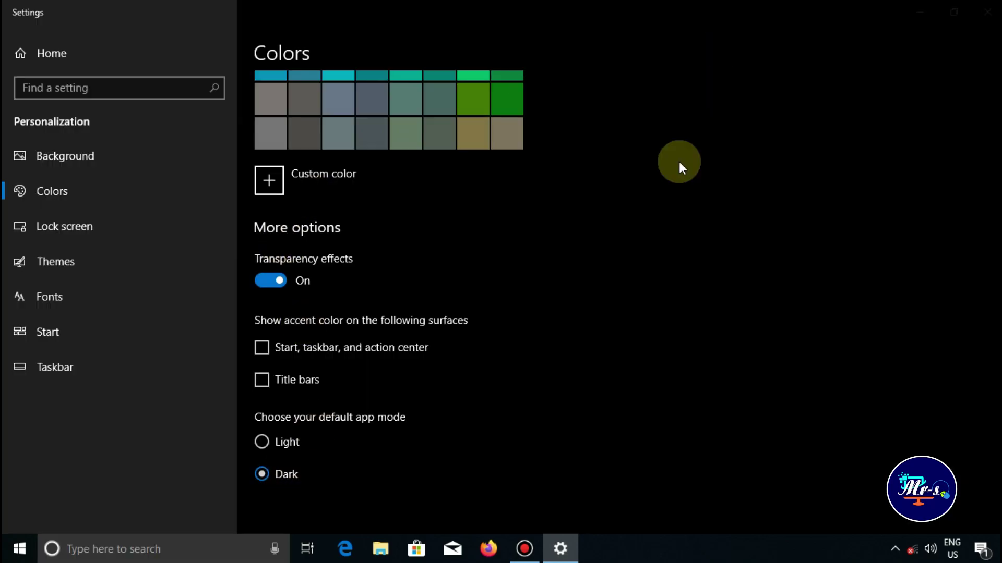
Look through the Background, Lock screen, Themes and Fonts settings pages to see how dark mode appears
left_click(90, 155)
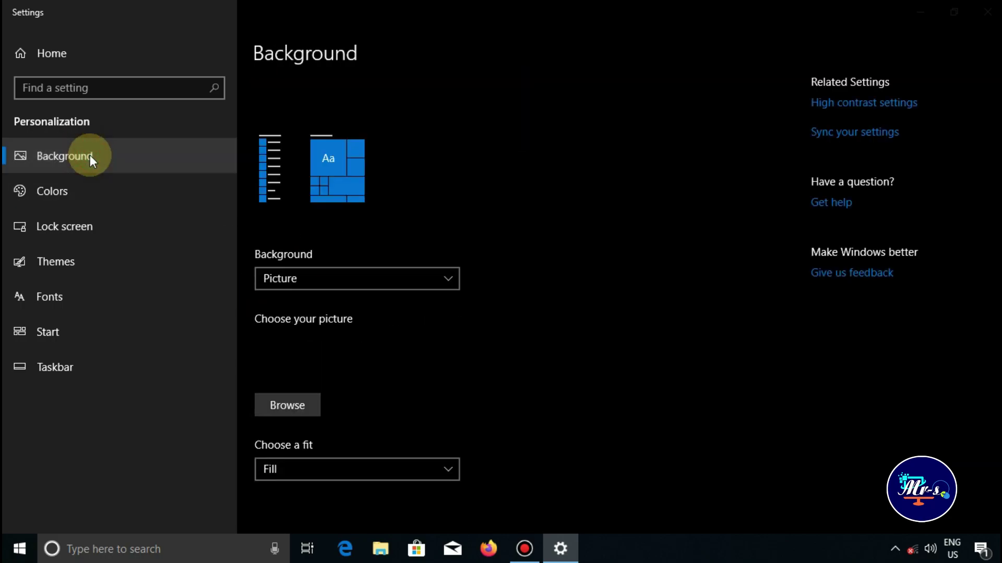
left_click(82, 196)
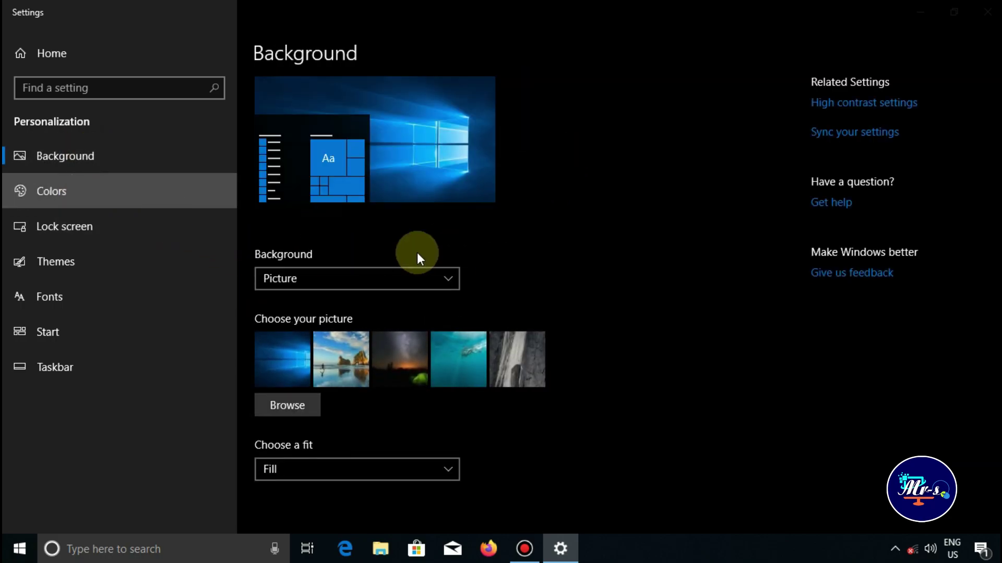
left_click(48, 230)
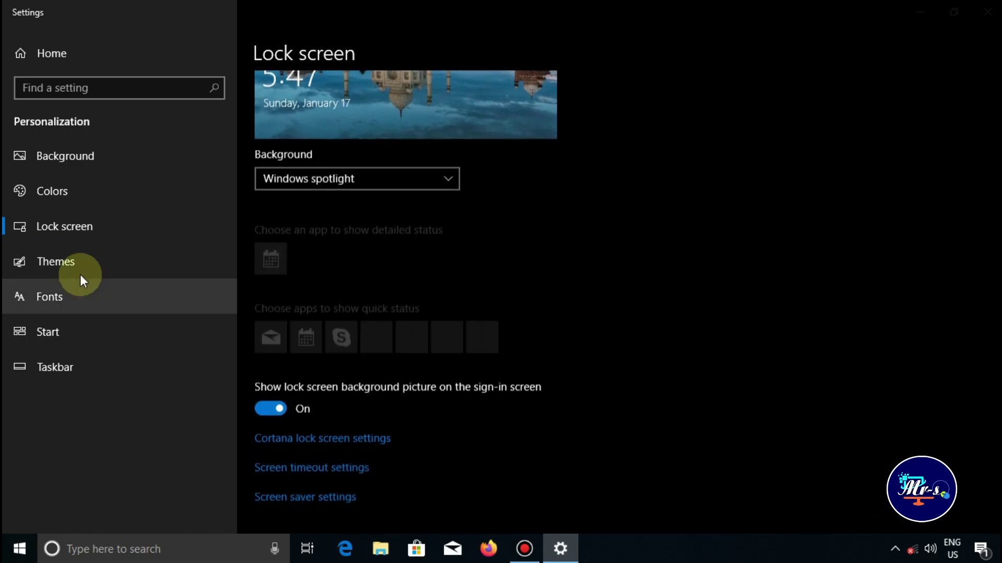
left_click(57, 261)
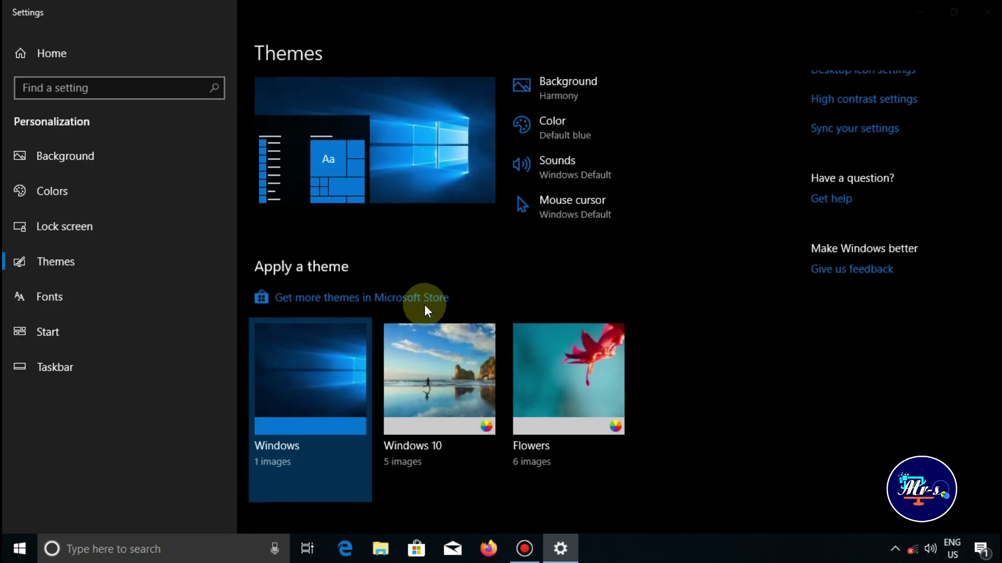
left_click(99, 301)
scroll(358, 368, "down", 15)
scroll(361, 368, "up", 15)
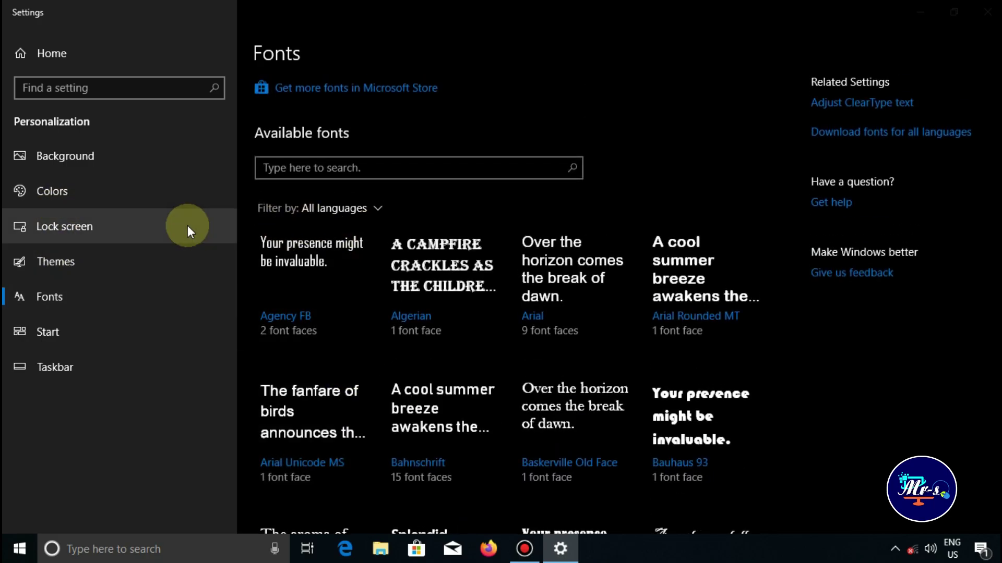
Return to the Colors settings, set the default app mode to Light and close the settings window
left_click(151, 211)
left_click(123, 192)
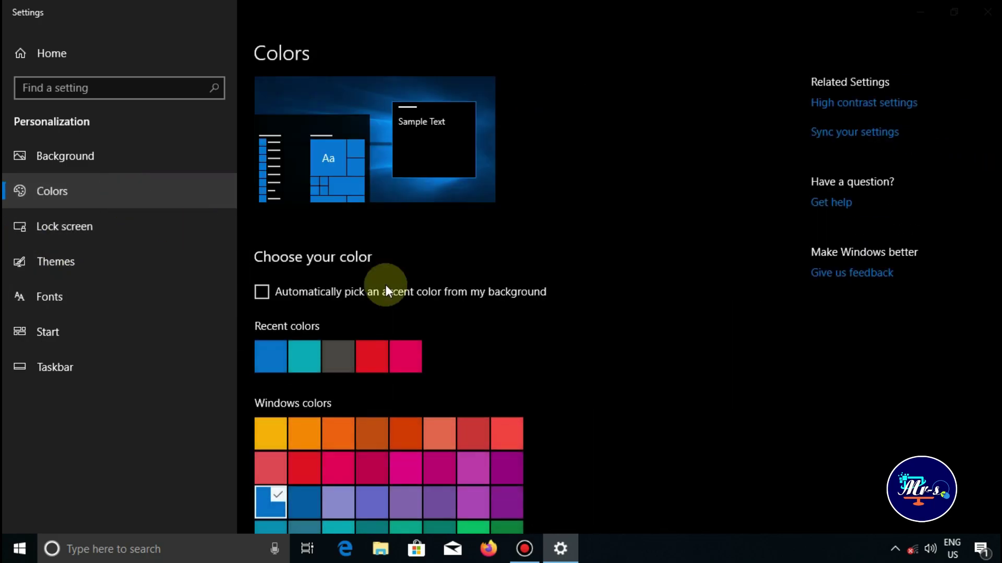
scroll(386, 291, "down", 8)
left_click(290, 444)
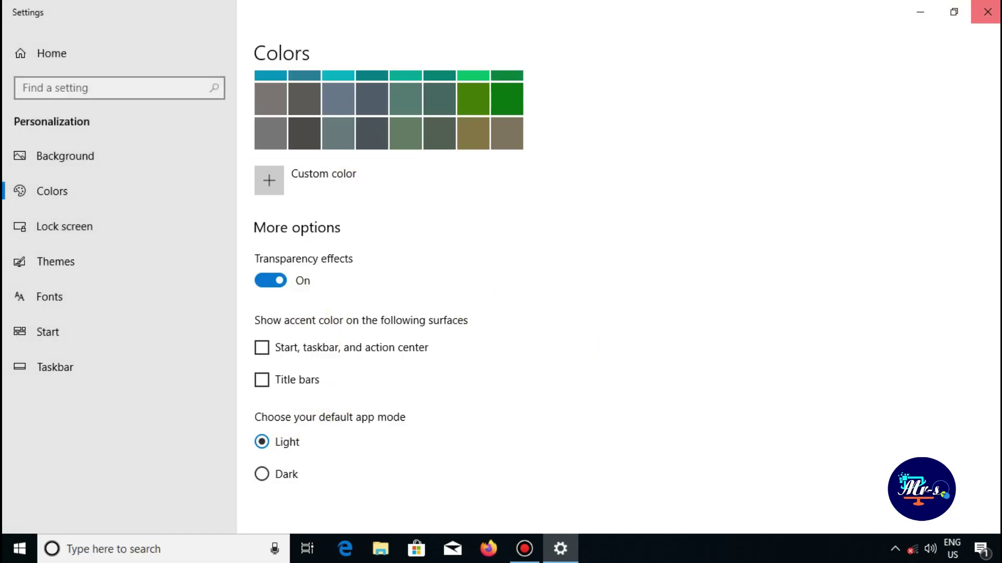
left_click(987, 11)
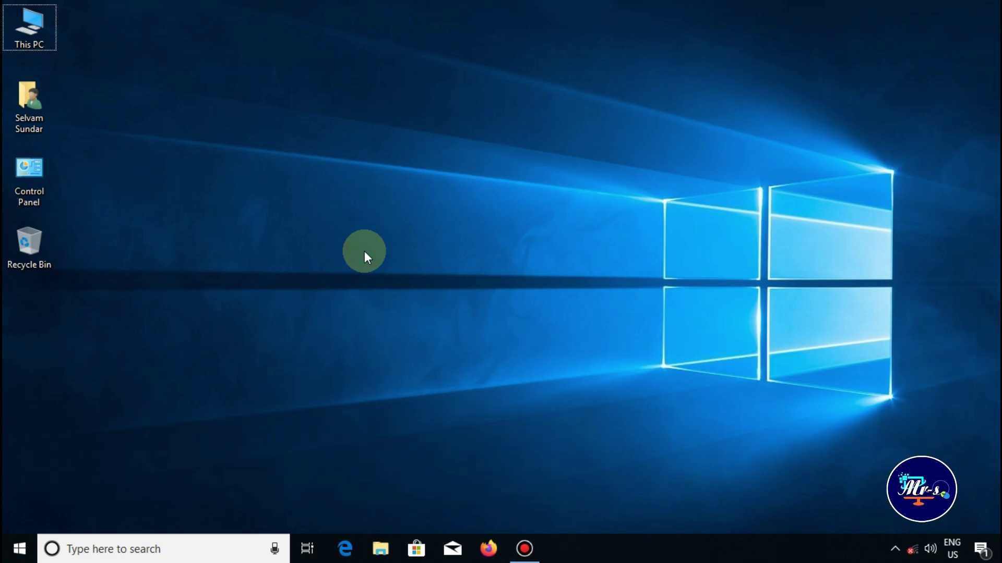
key("super+s")
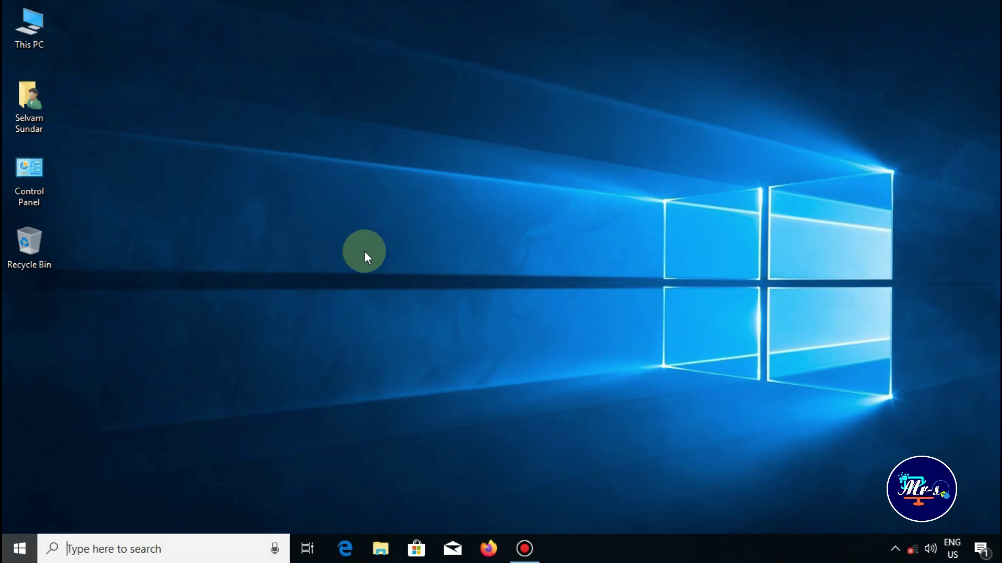
key("super")
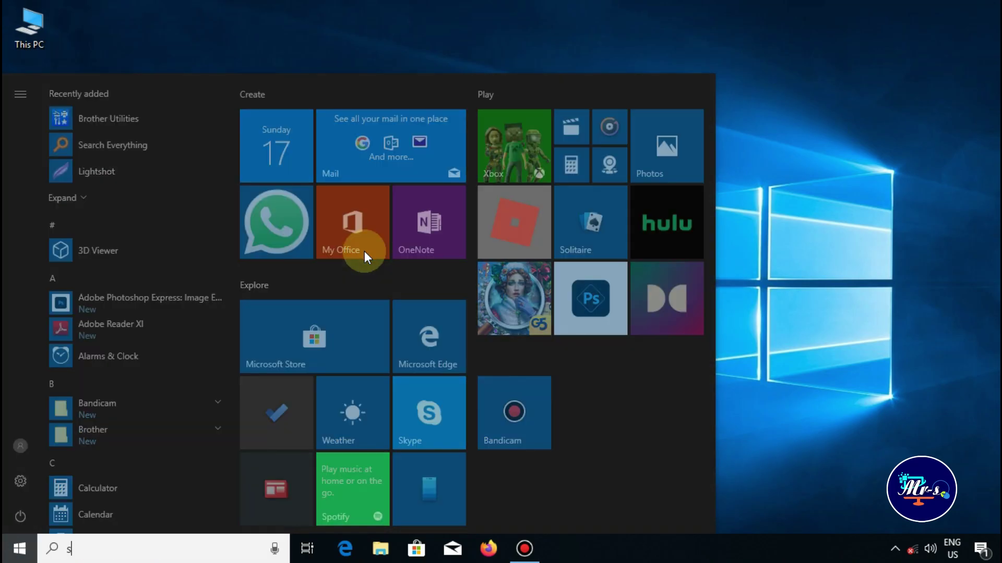
type("serv")
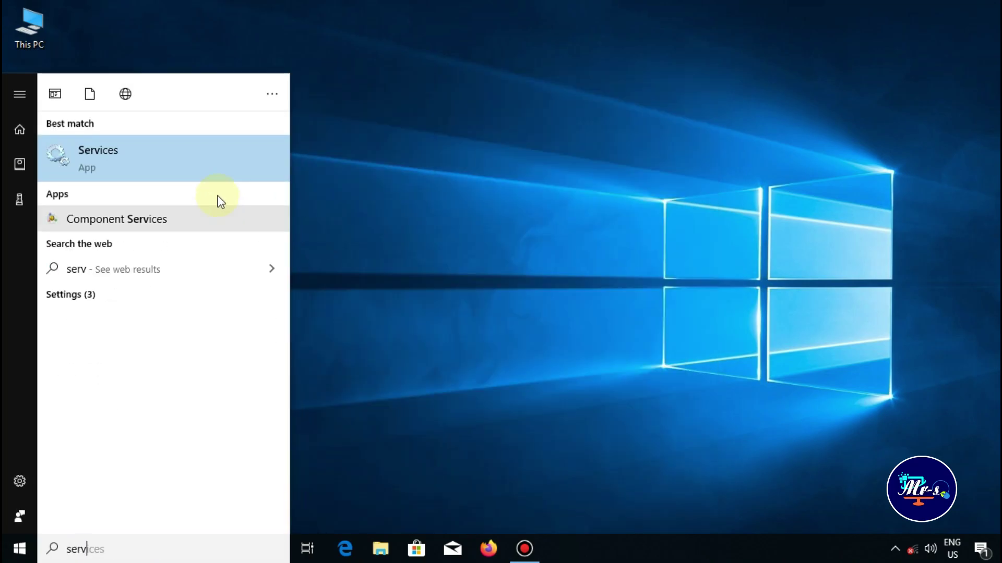
left_click(460, 259)
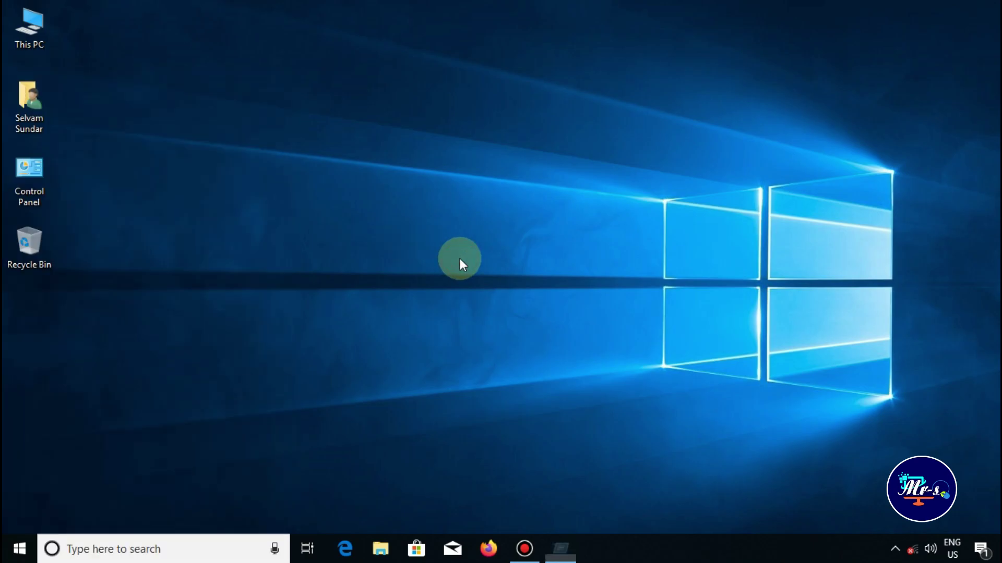
key("super+r")
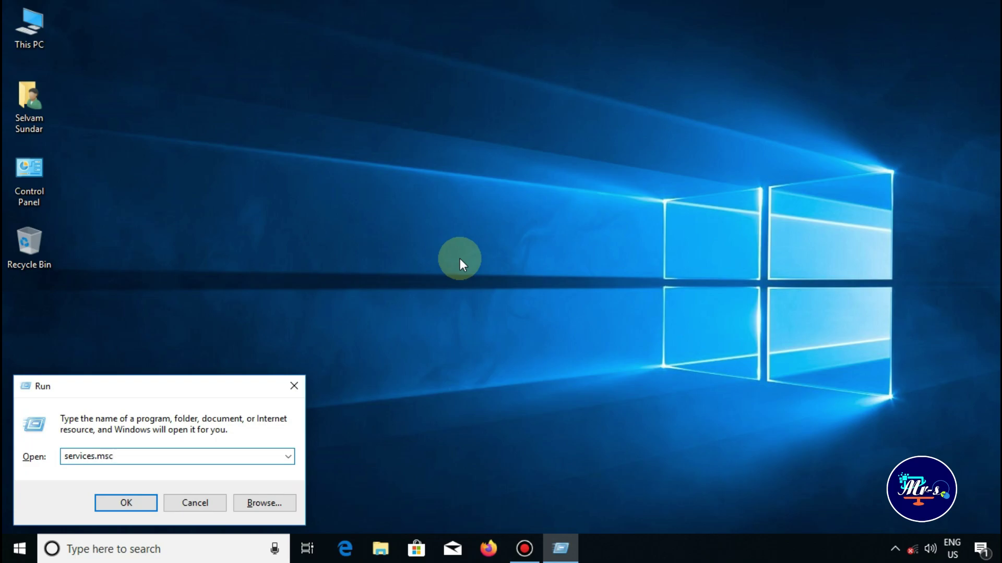
left_click(292, 384)
Search Windows for the Services app and open it
key("super")
type("ser")
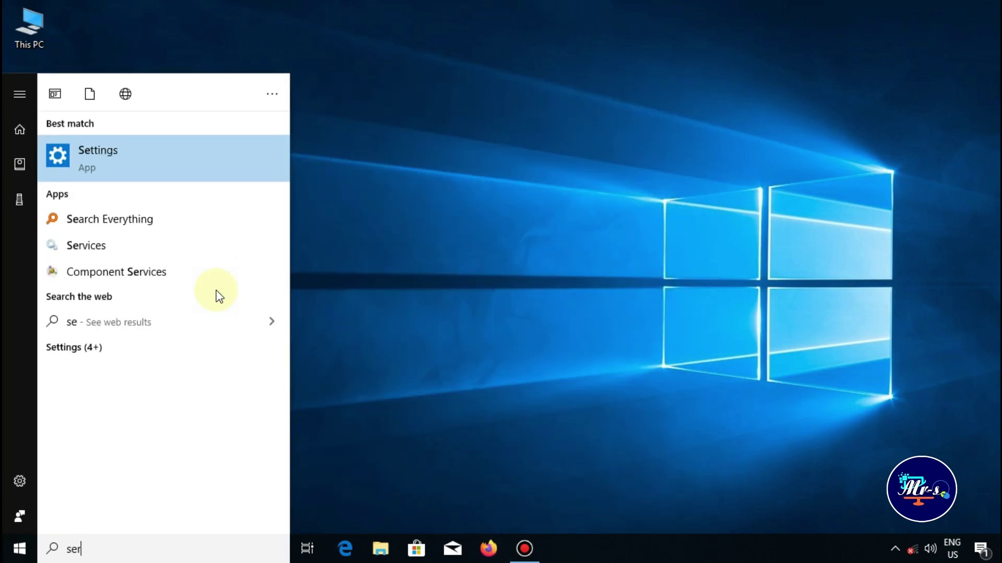
left_click(97, 156)
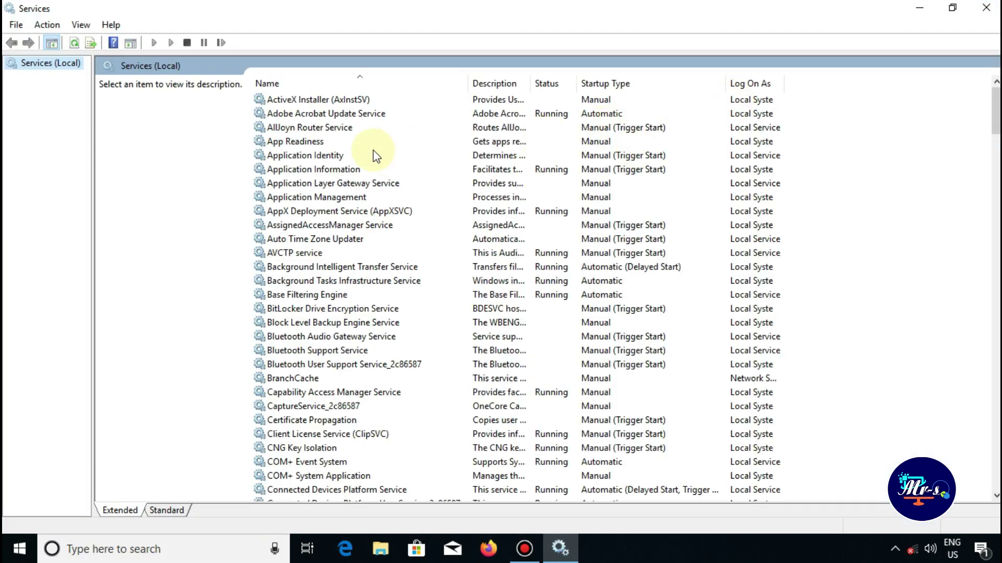
Sort the services by status, find the Windows Update service and open its properties
left_click(292, 167)
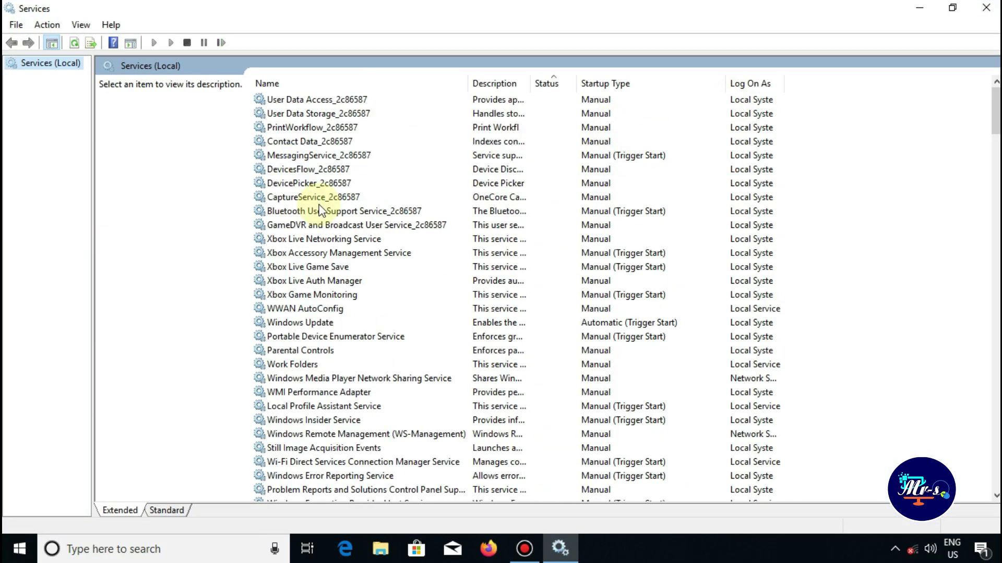
left_click(317, 201)
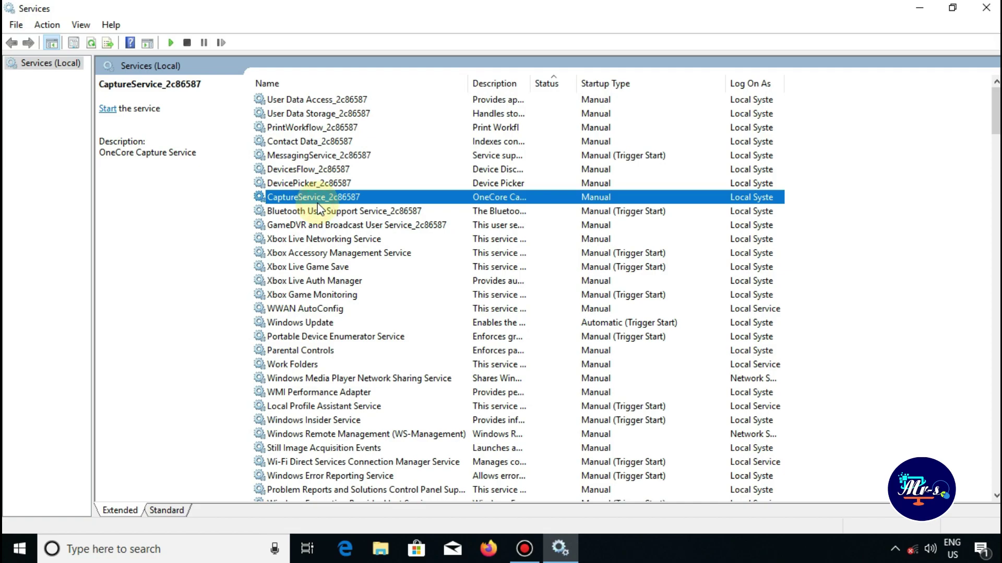
type("wi")
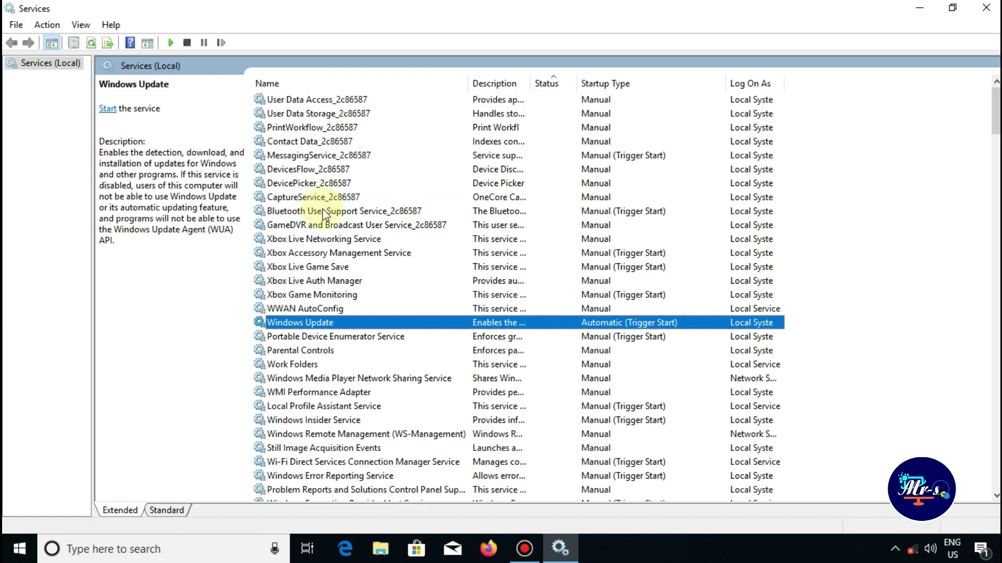
double_click(318, 323)
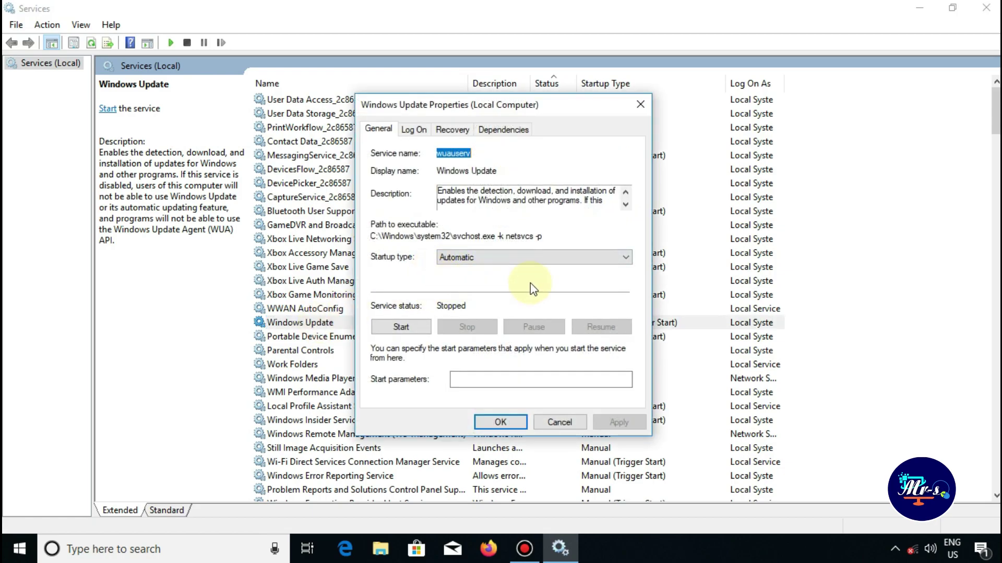
Set the Windows Update service's startup type to Disabled, apply it and close the properties dialog
left_click(453, 258)
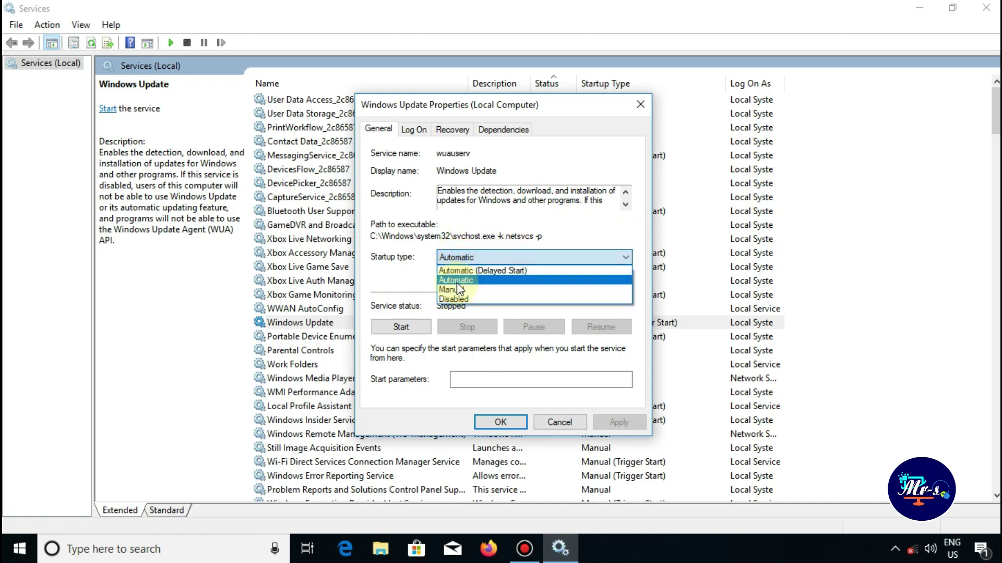
left_click(435, 270)
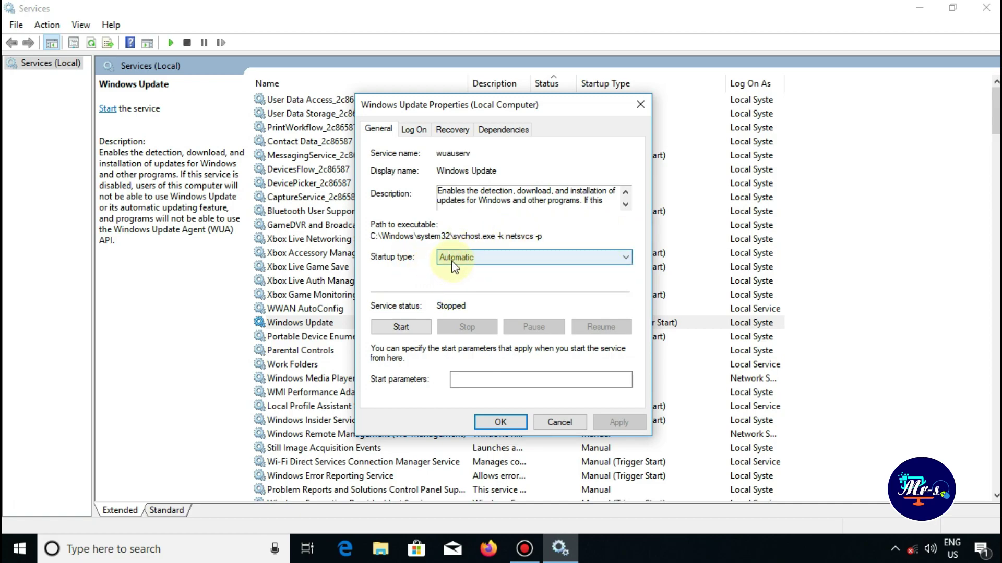
left_click(457, 258)
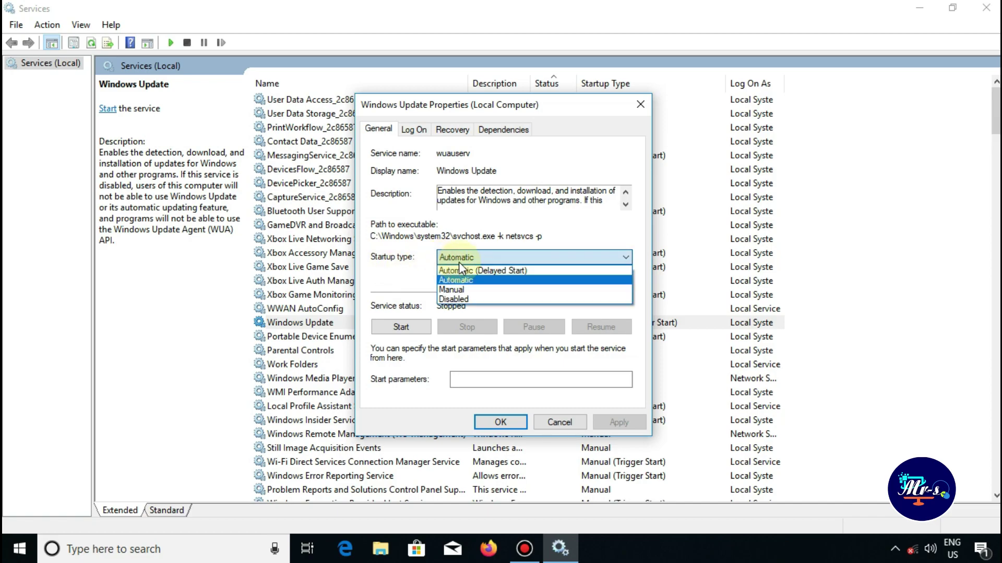
left_click(464, 299)
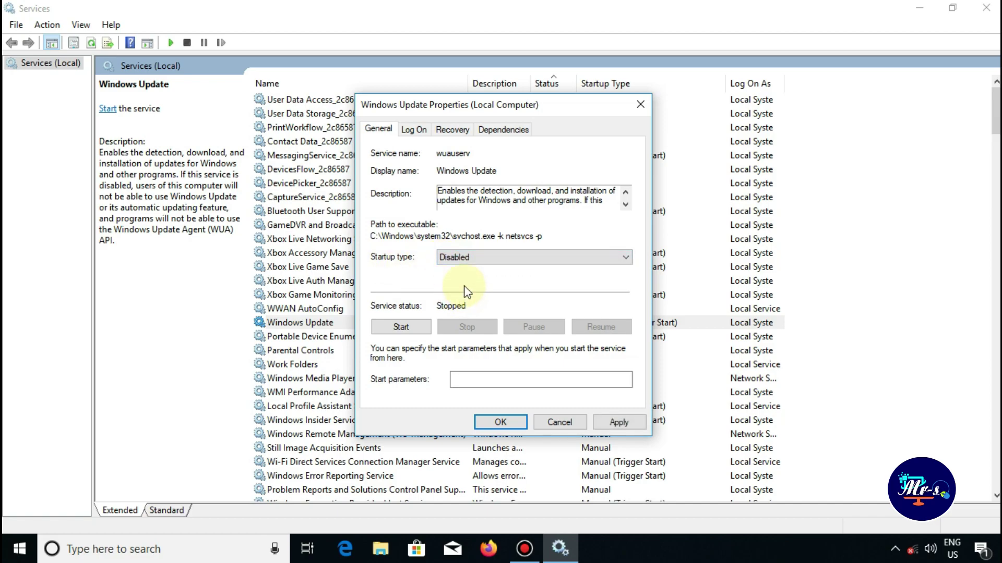
left_click(617, 422)
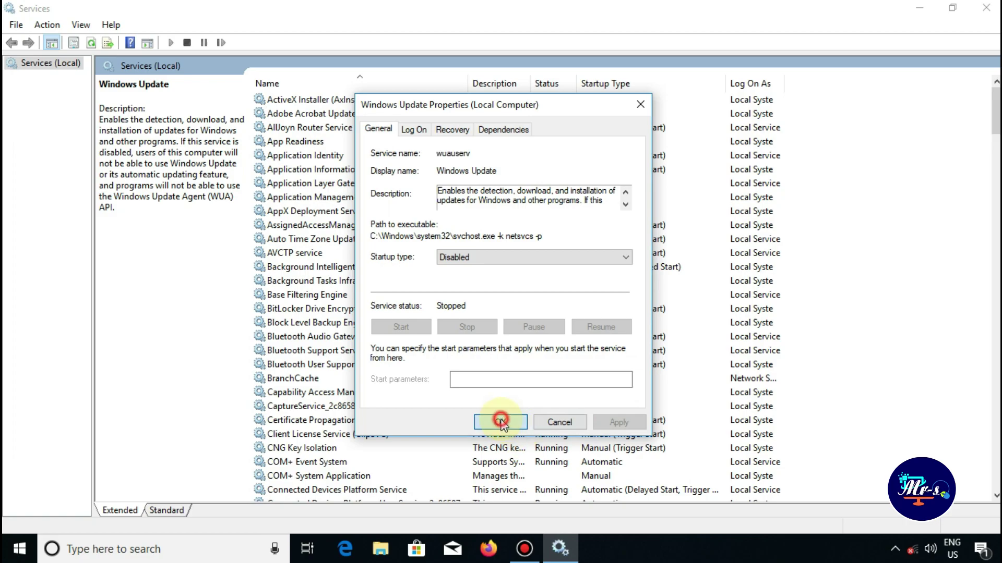
left_click(501, 421)
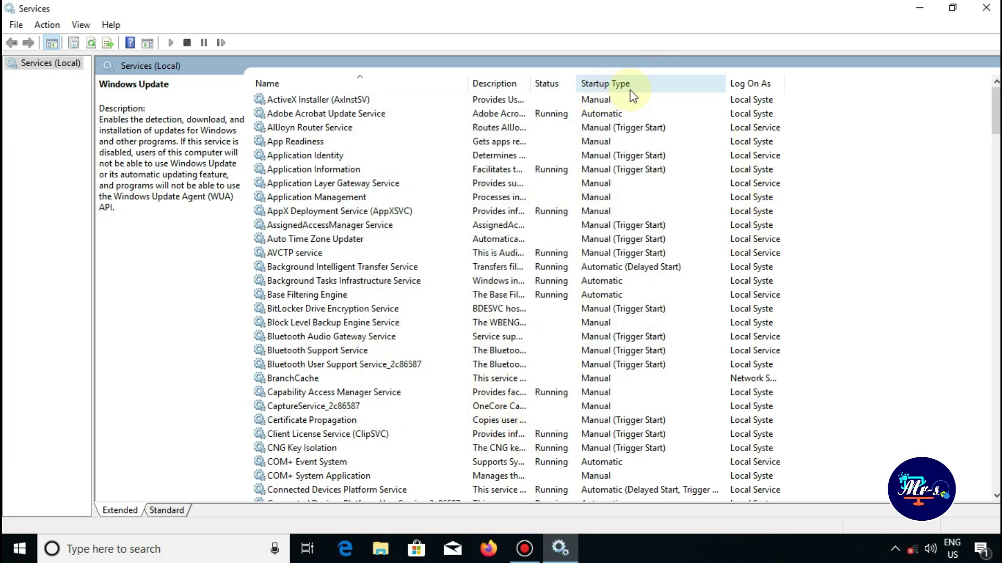
Find Windows Update in the services list to check its startup type, and close the Services window
scroll(310, 306, "down", 8)
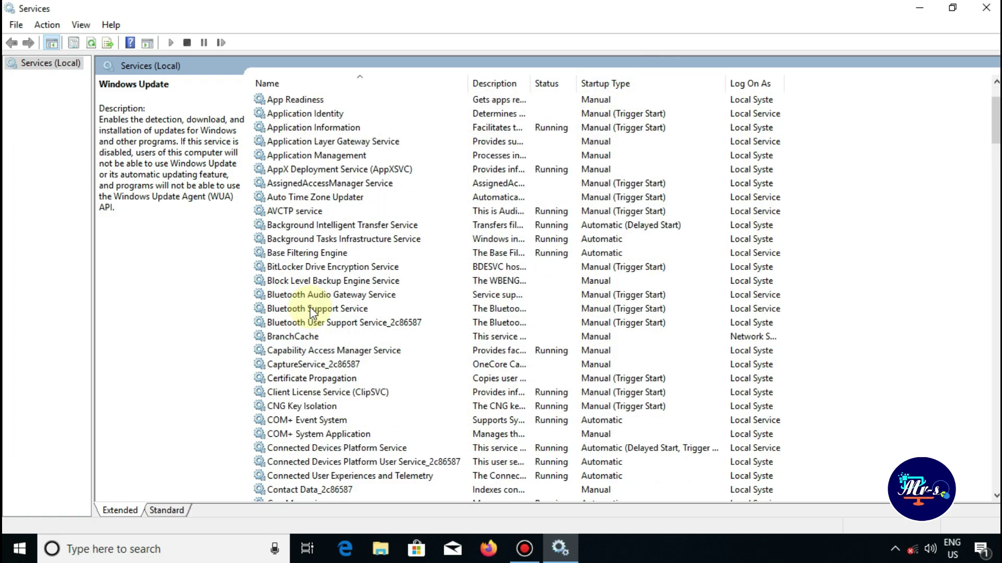
scroll(312, 313, "down", 20)
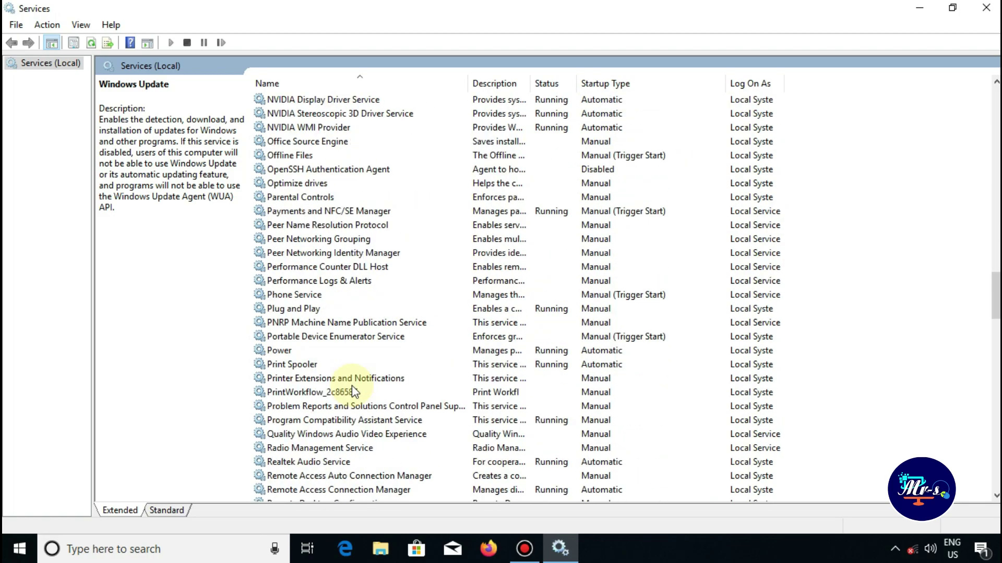
scroll(352, 384, "down", 12)
scroll(301, 389, "down", 8)
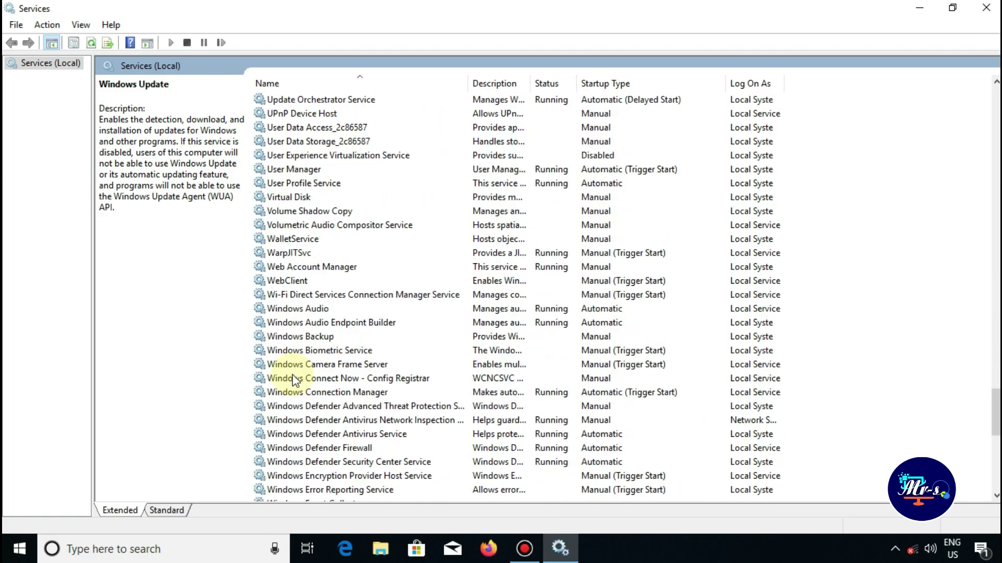
scroll(299, 388, "down", 1)
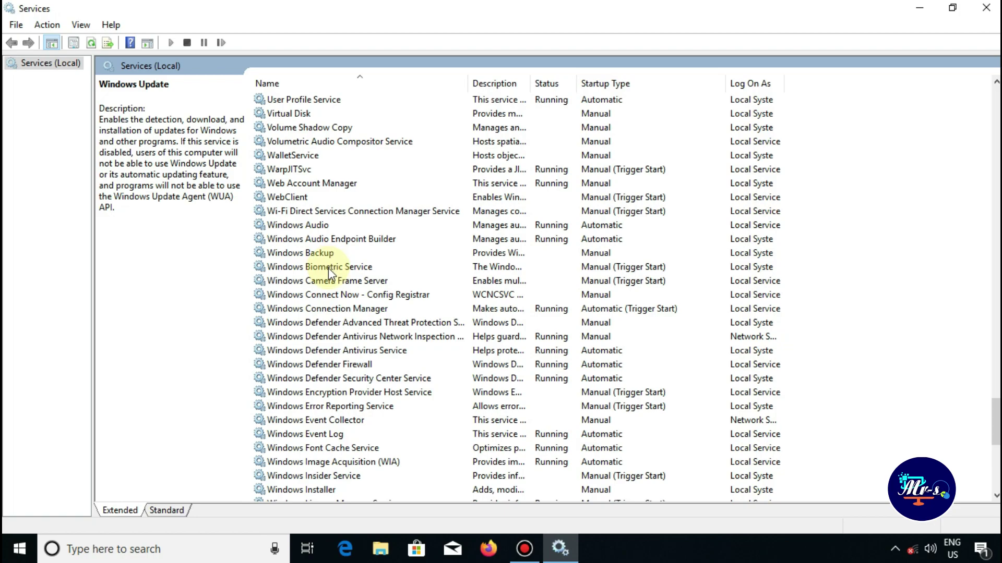
scroll(344, 402, "down", 4)
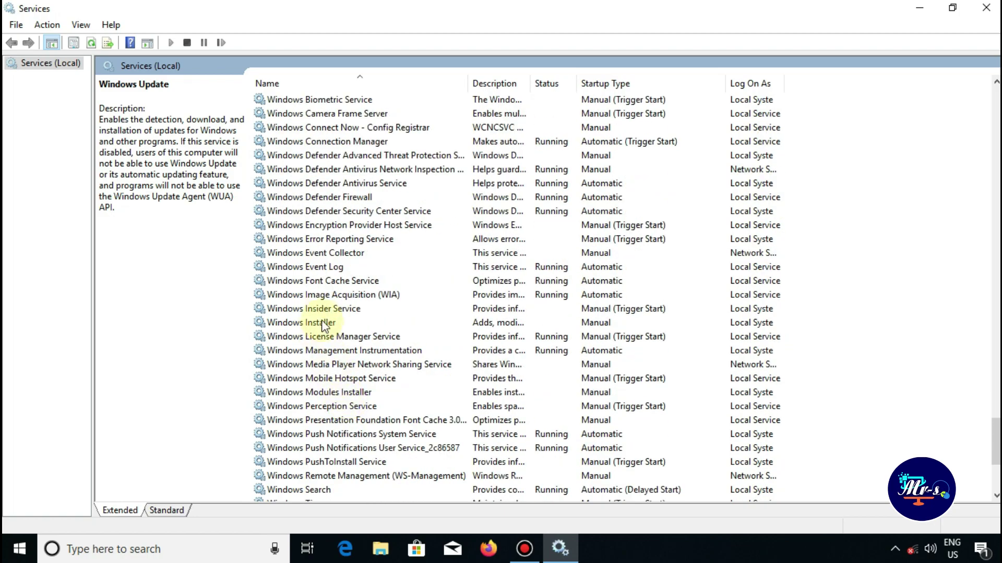
scroll(322, 331, "down", 3)
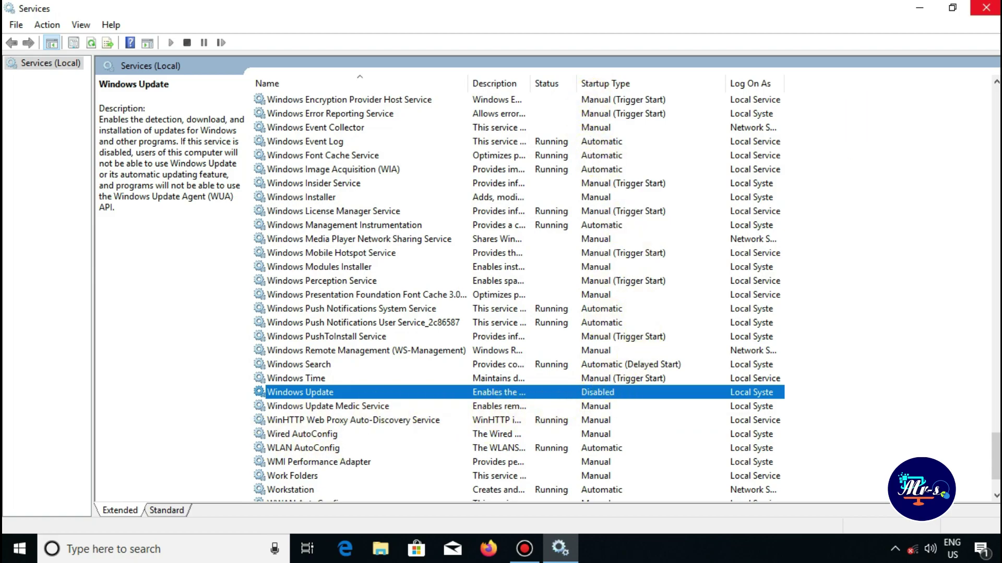
left_click(986, 8)
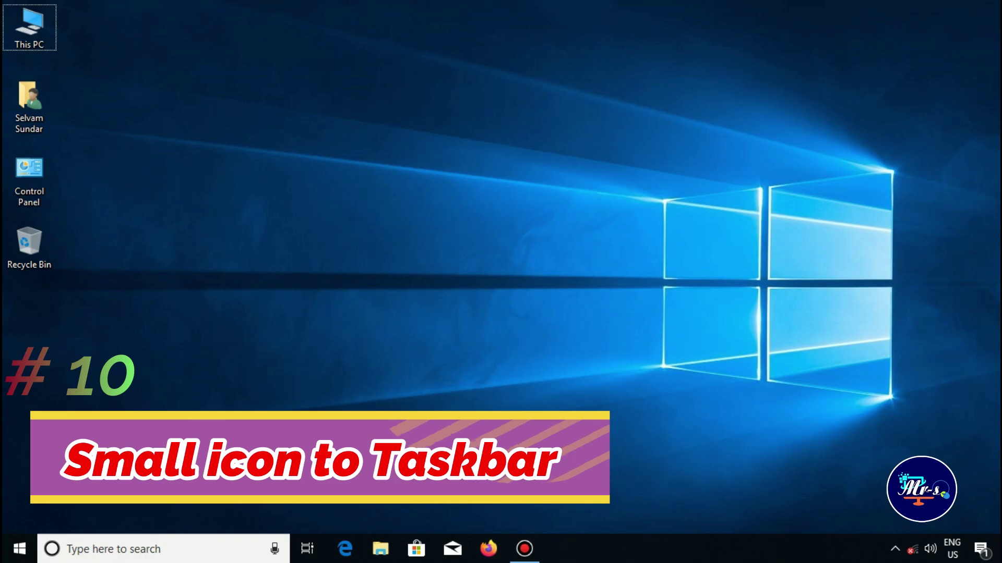
Open the taskbar settings from the desktop and turn on the option to use small taskbar buttons
right_click(684, 543)
left_click(710, 524)
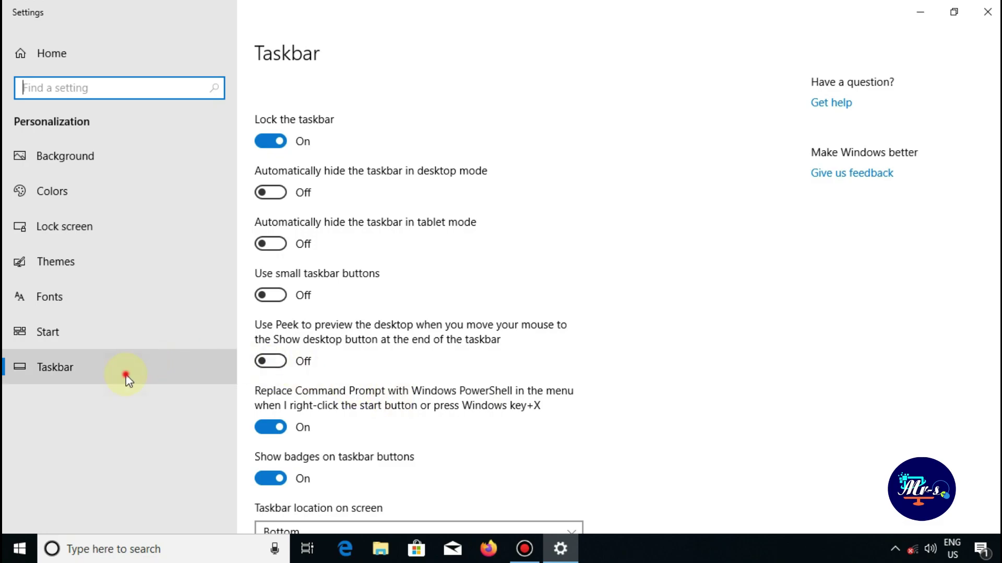
left_click(126, 374)
scroll(284, 184, "down", 1)
scroll(284, 184, "down", 8)
scroll(284, 313, "up", 8)
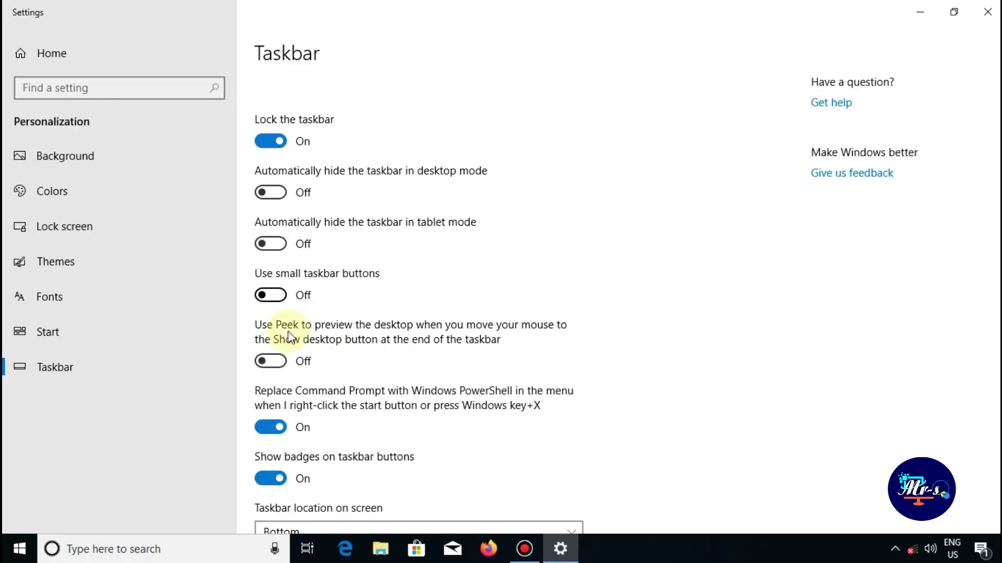
left_click(280, 297)
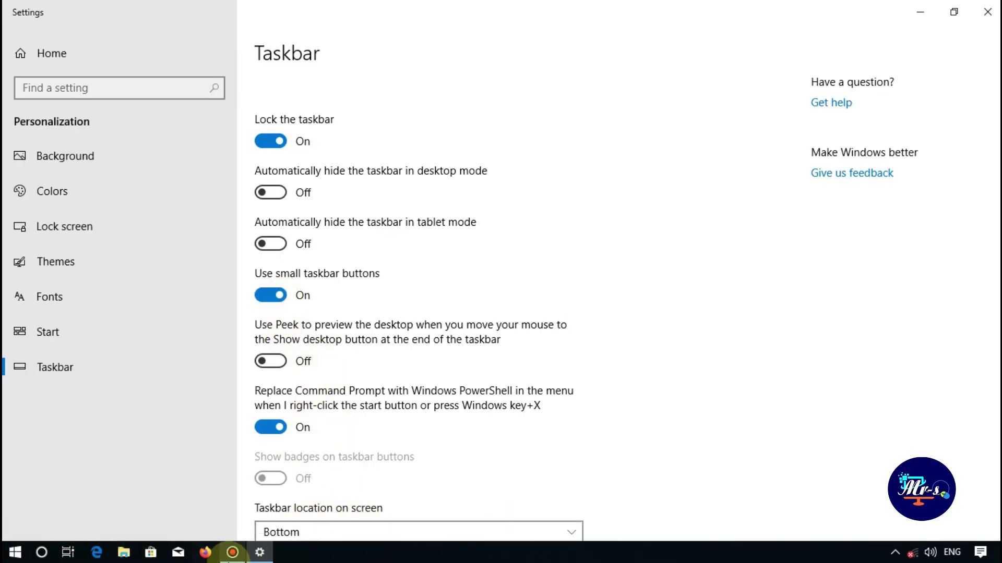
Switch small taskbar buttons off and on to compare the taskbar sizes, and view the search panel with small buttons on
left_click(274, 297)
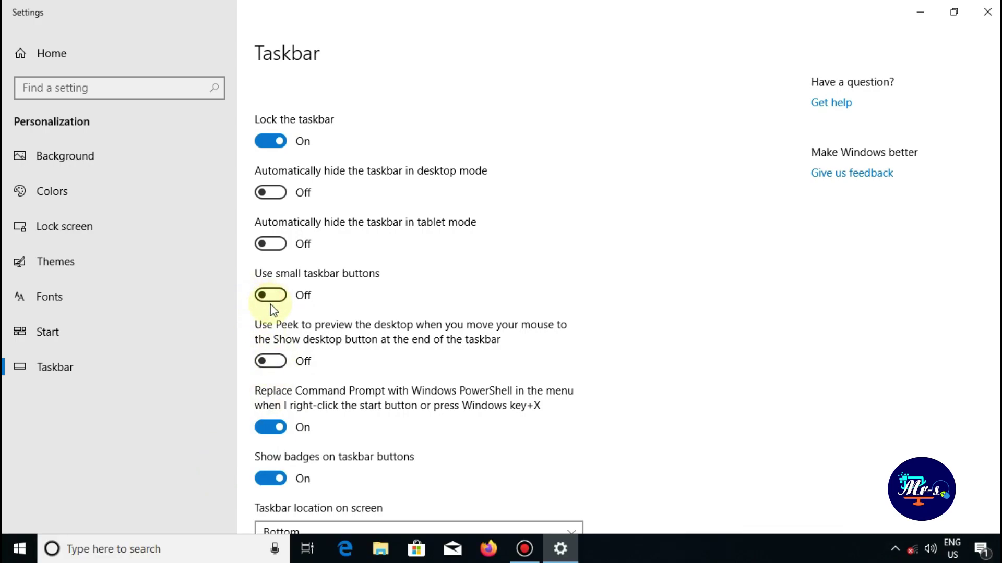
left_click(276, 299)
left_click(276, 300)
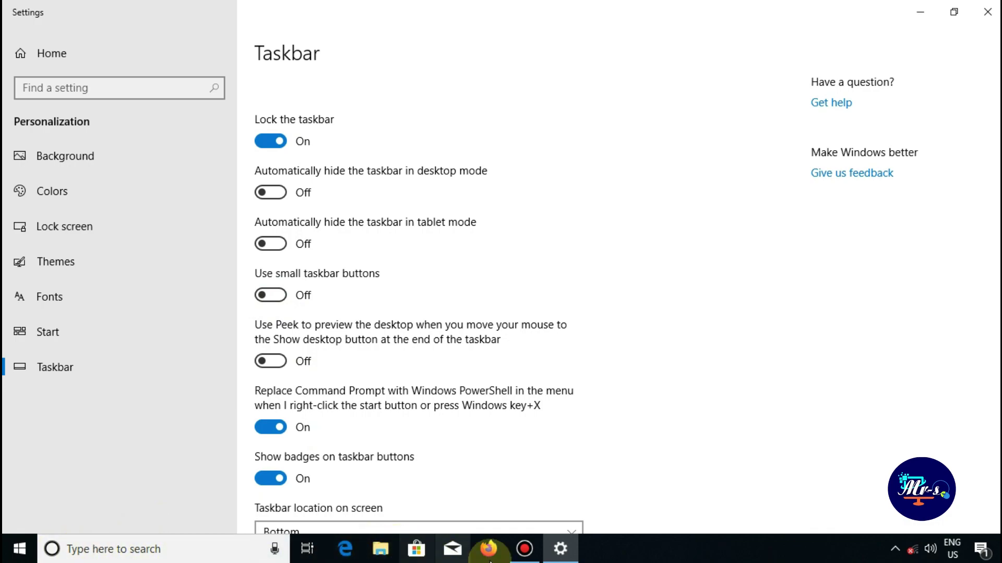
left_click(270, 296)
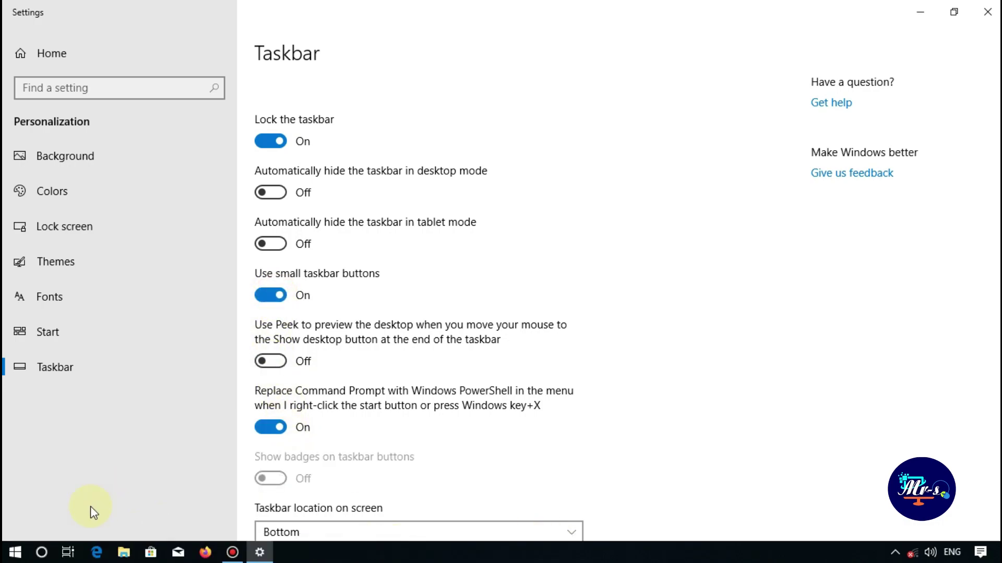
left_click(41, 553)
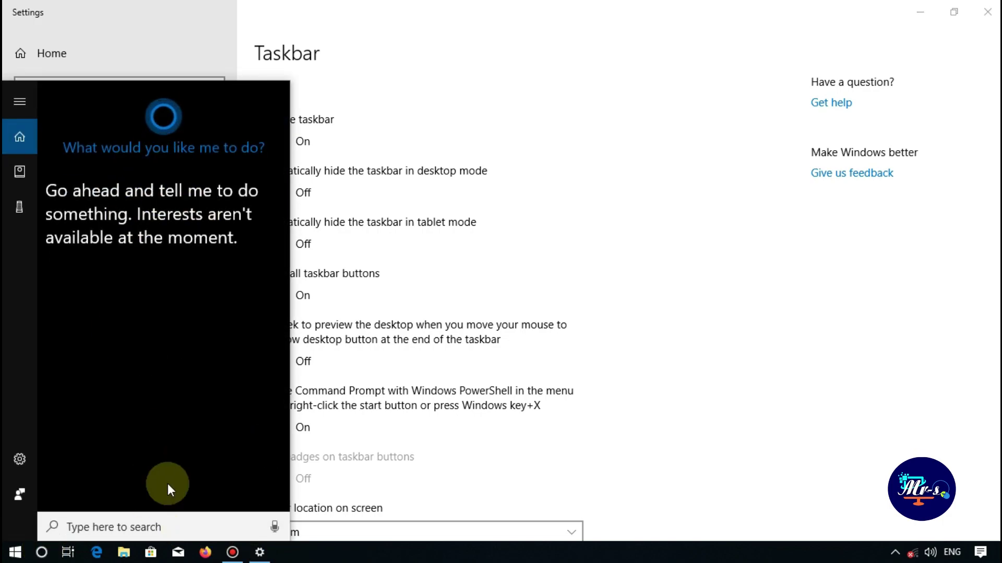
key("Escape")
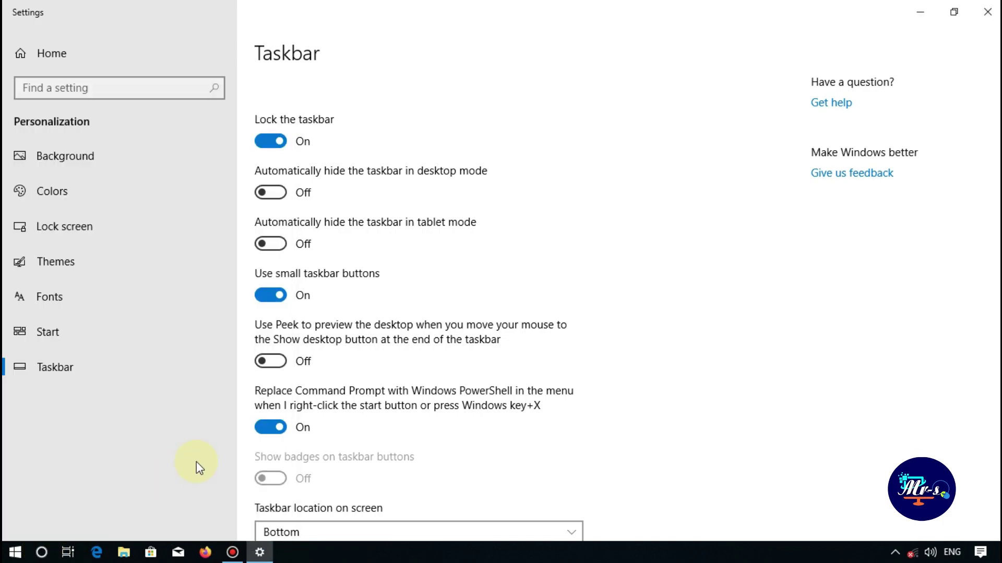
Turn off the small taskbar buttons option and close the settings window
left_click(276, 300)
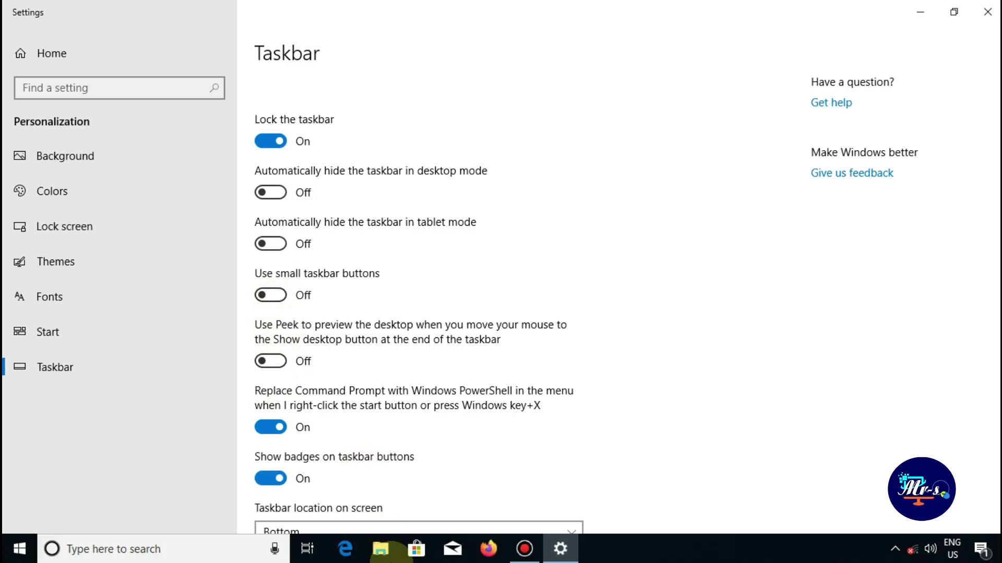
left_click(988, 12)
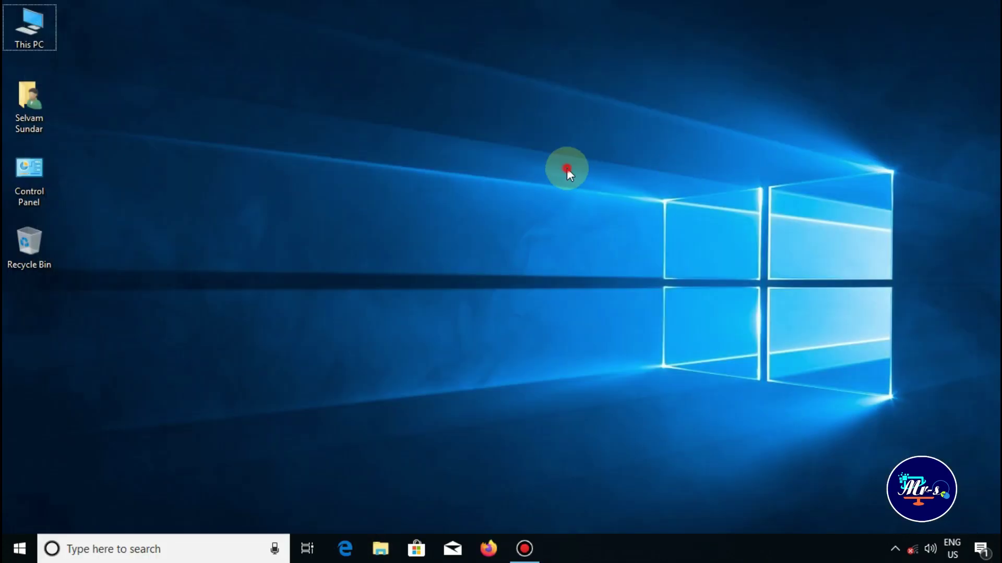